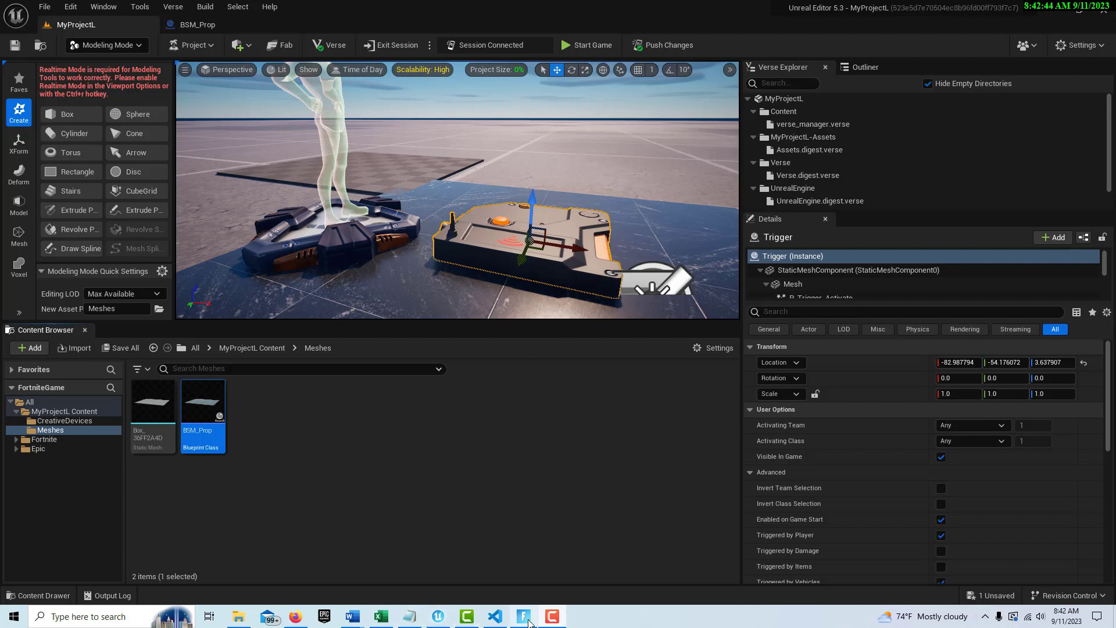
Step: Switch to the running Fortnite game, walk the character around the tiles and onto the trigger device, and end the game
left_click(529, 622)
left_click(280, 406)
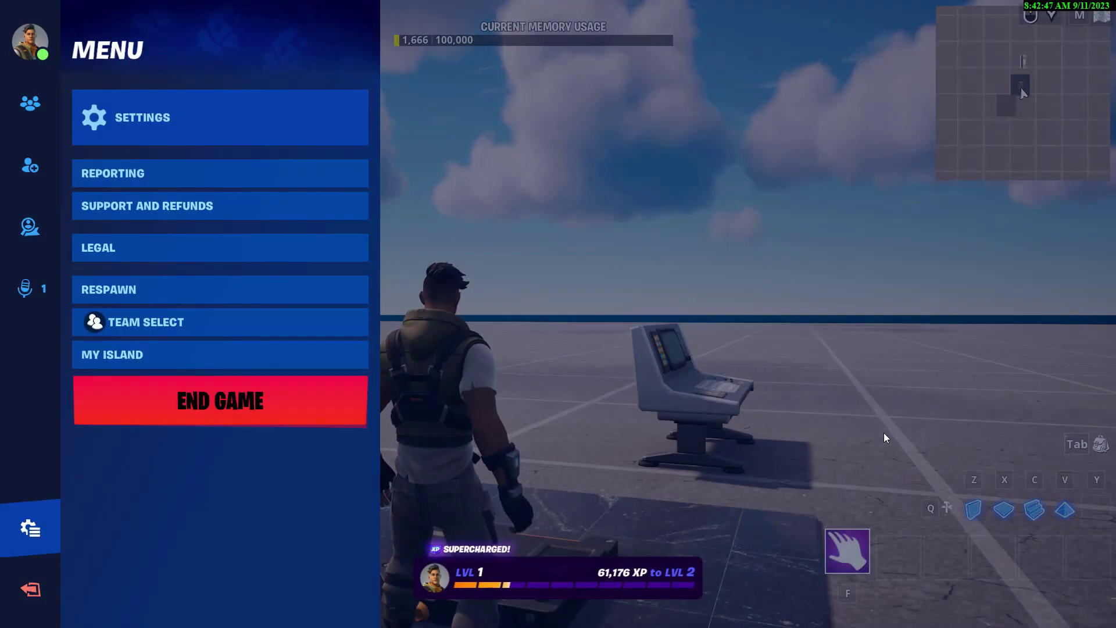
key("Escape")
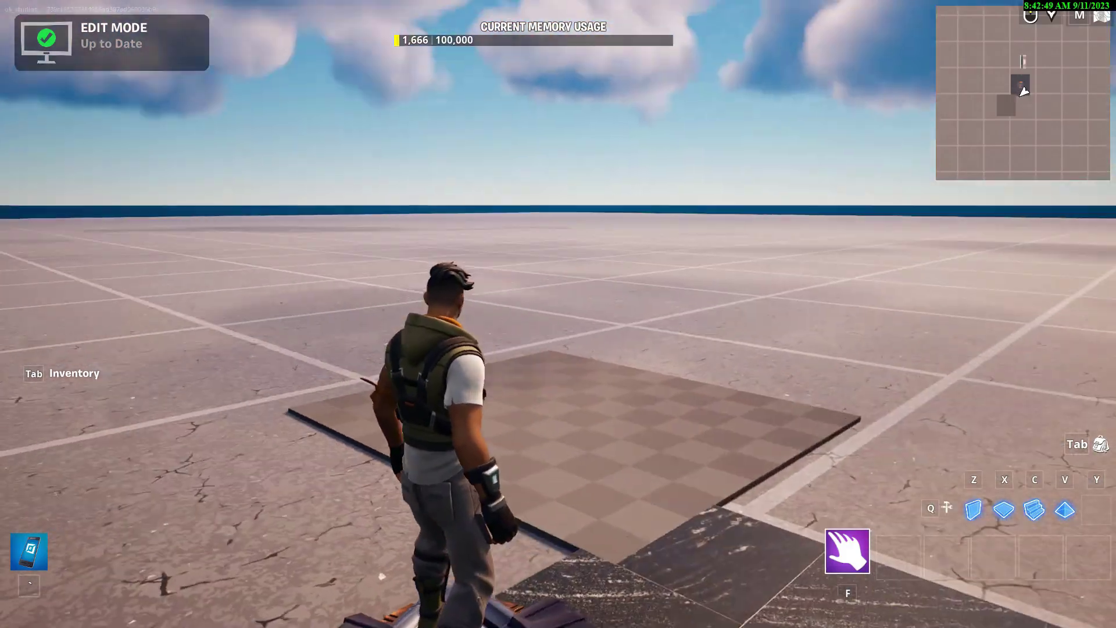
key("w")
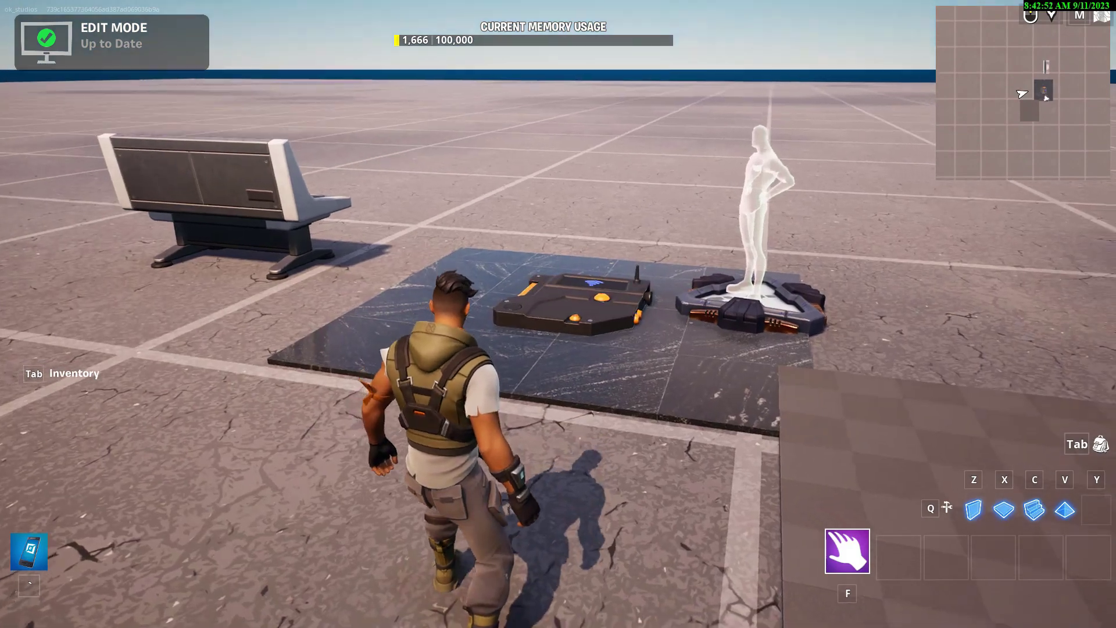
key("w")
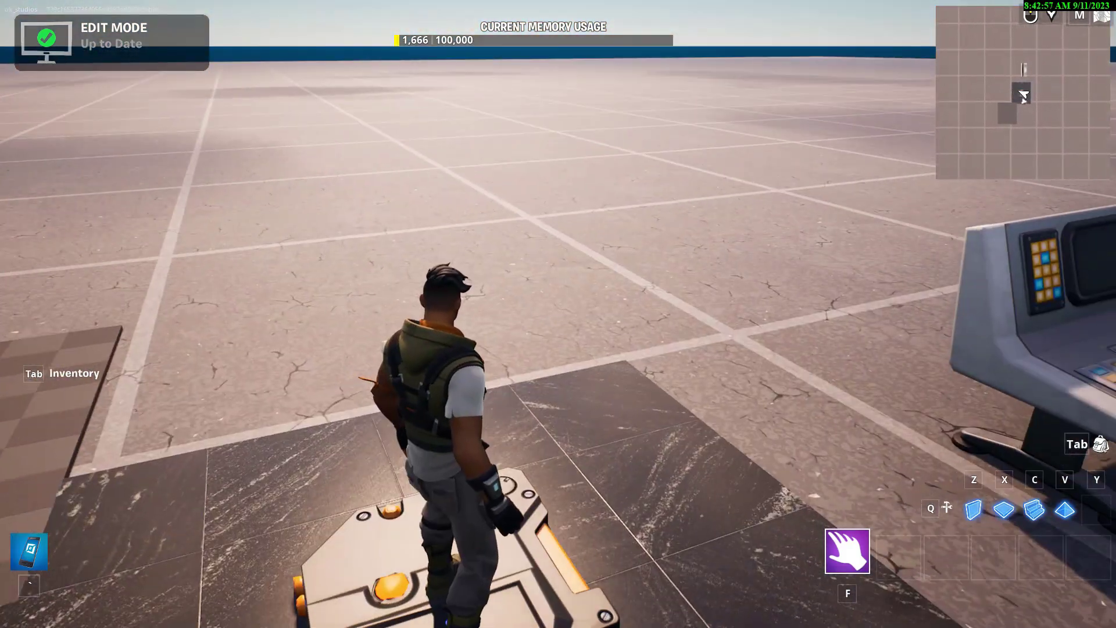
key("Escape")
left_click(219, 401)
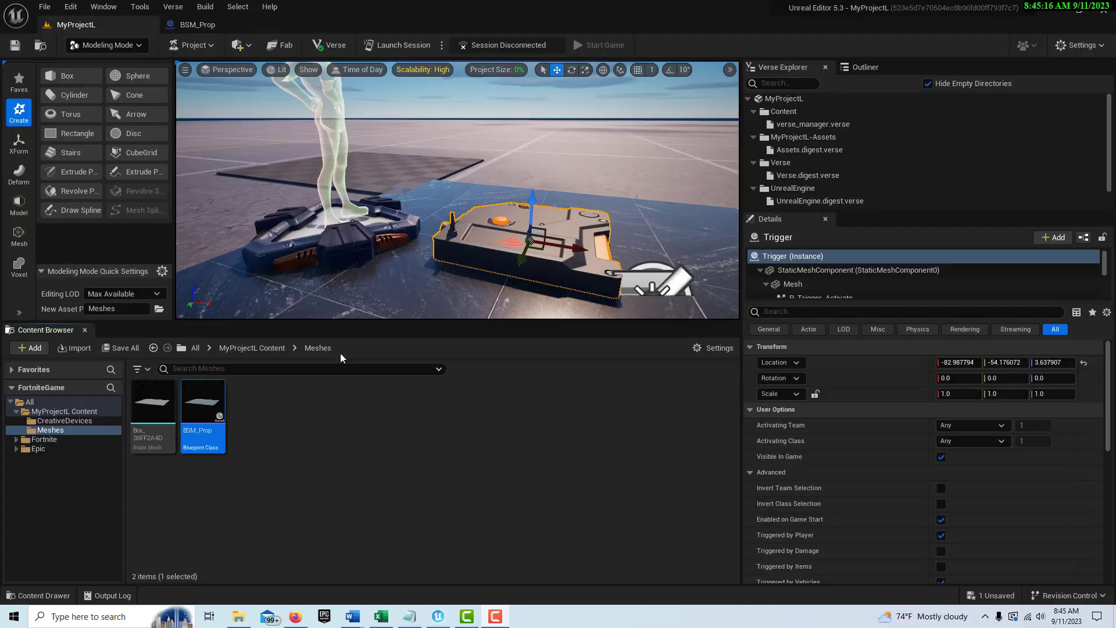
Step: Create a new project named MyProjectM from the Blank island template without saving the current project's changes
left_click(43, 7)
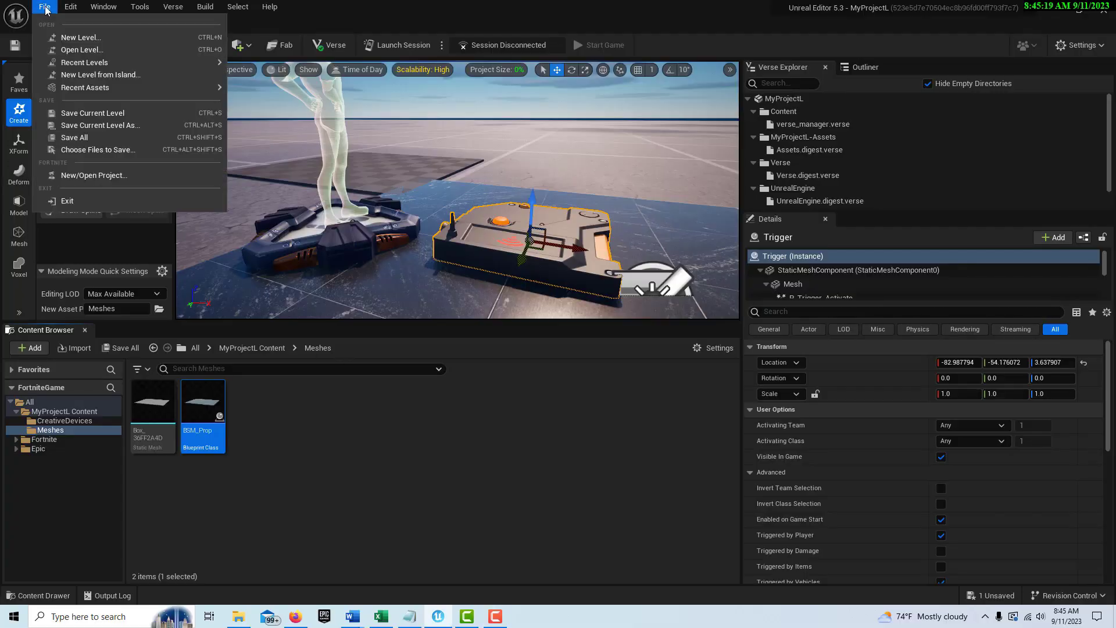
left_click(100, 174)
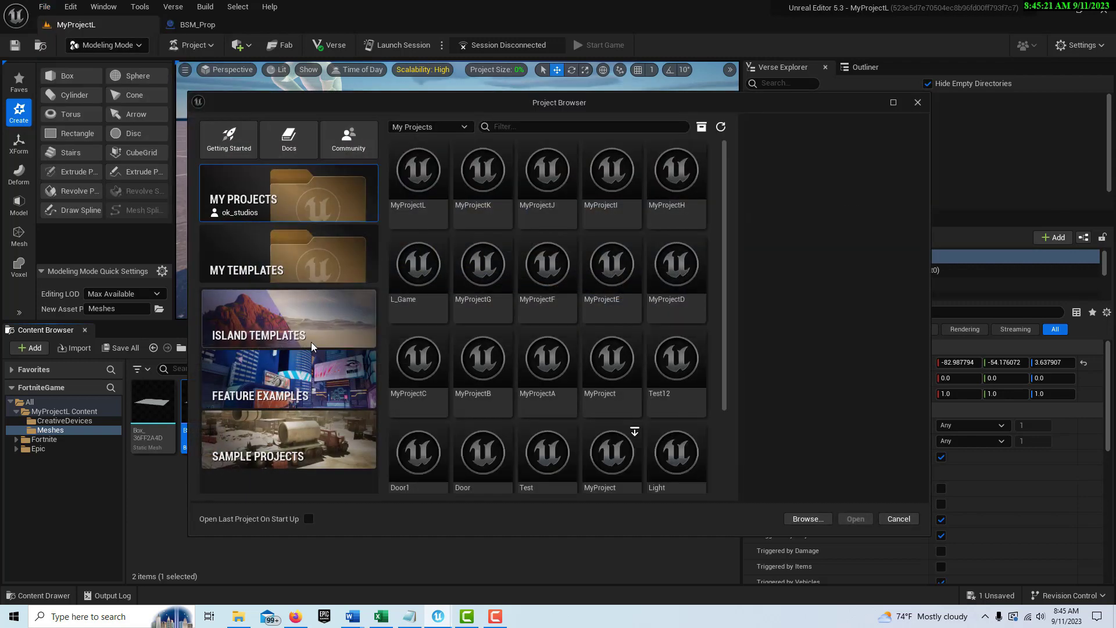
left_click(312, 342)
left_click(475, 180)
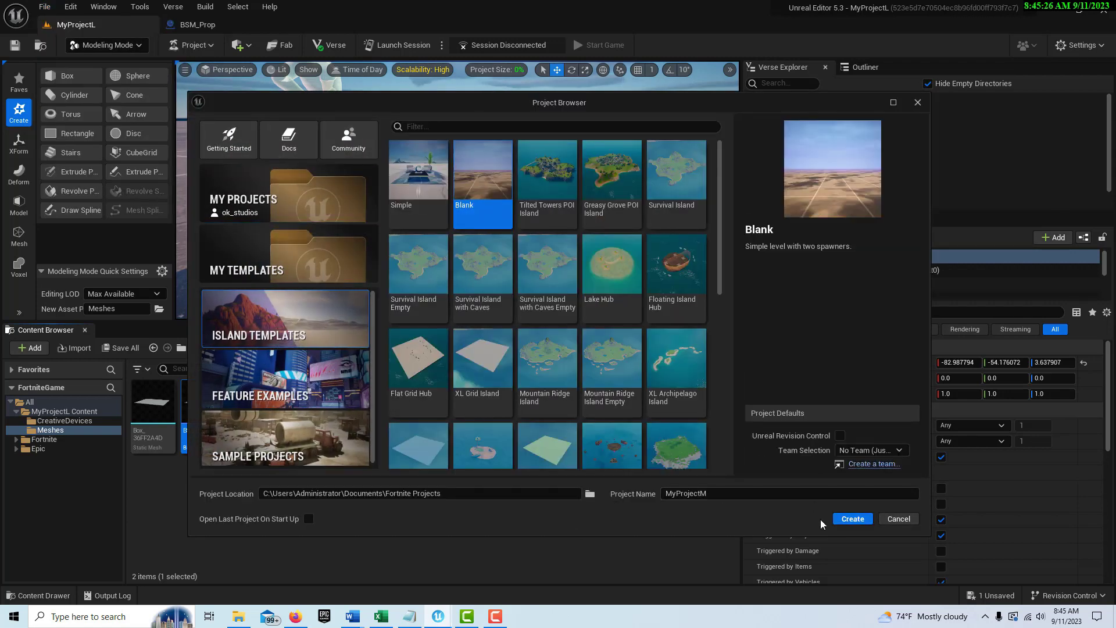
left_click(852, 519)
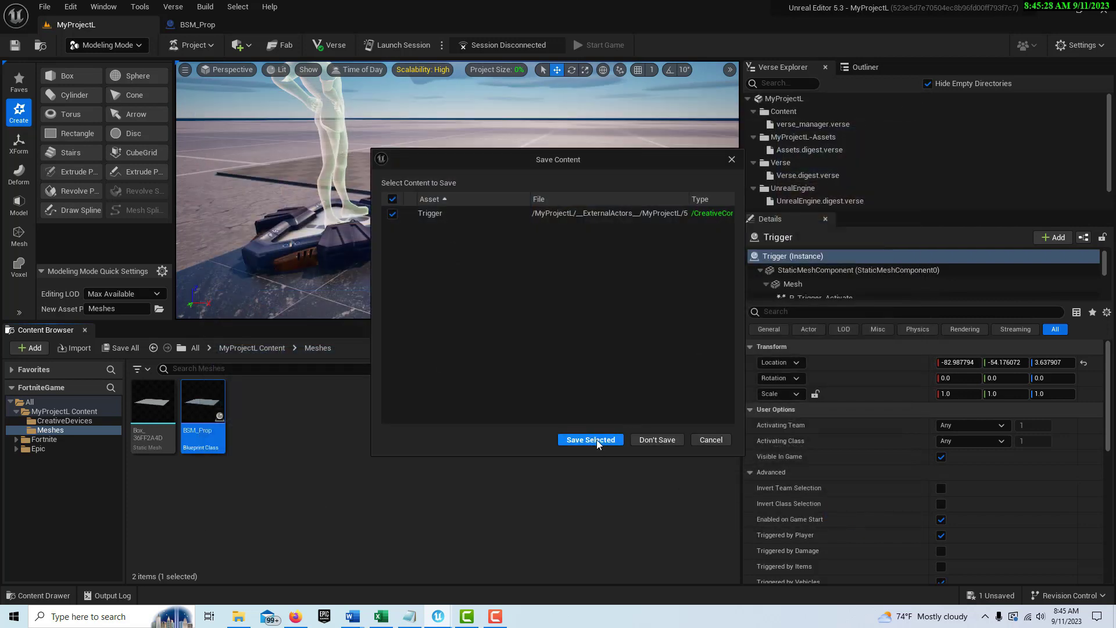
left_click(659, 442)
left_click(647, 441)
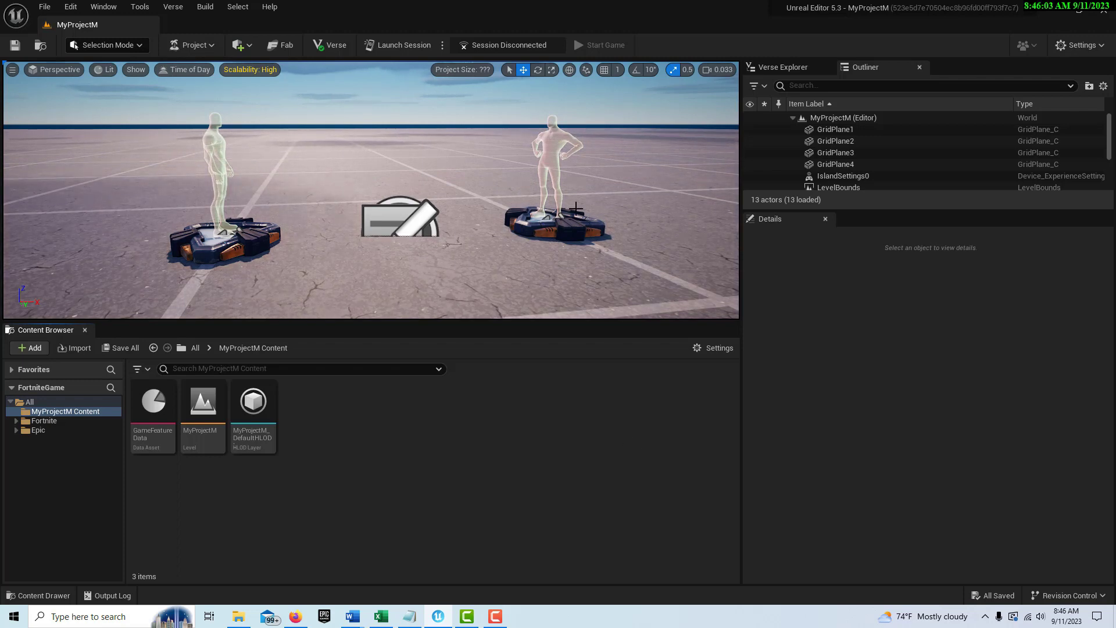
Step: Delete the Player 2 Spawn Pad from the level
left_click(555, 224)
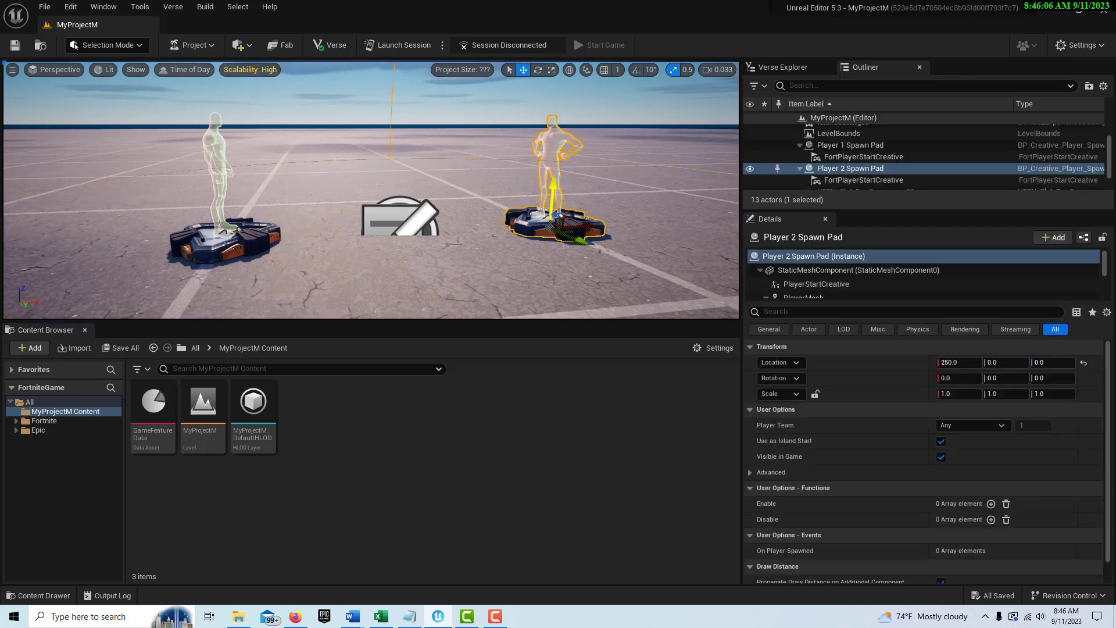
key("Delete")
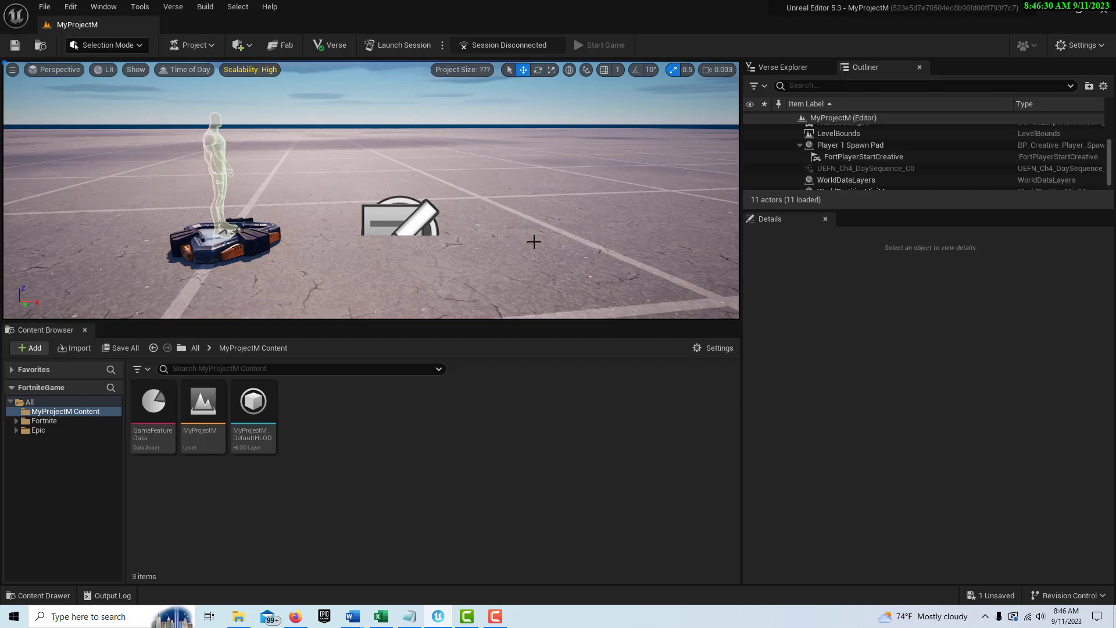
right_click_drag(551, 229, 573, 216)
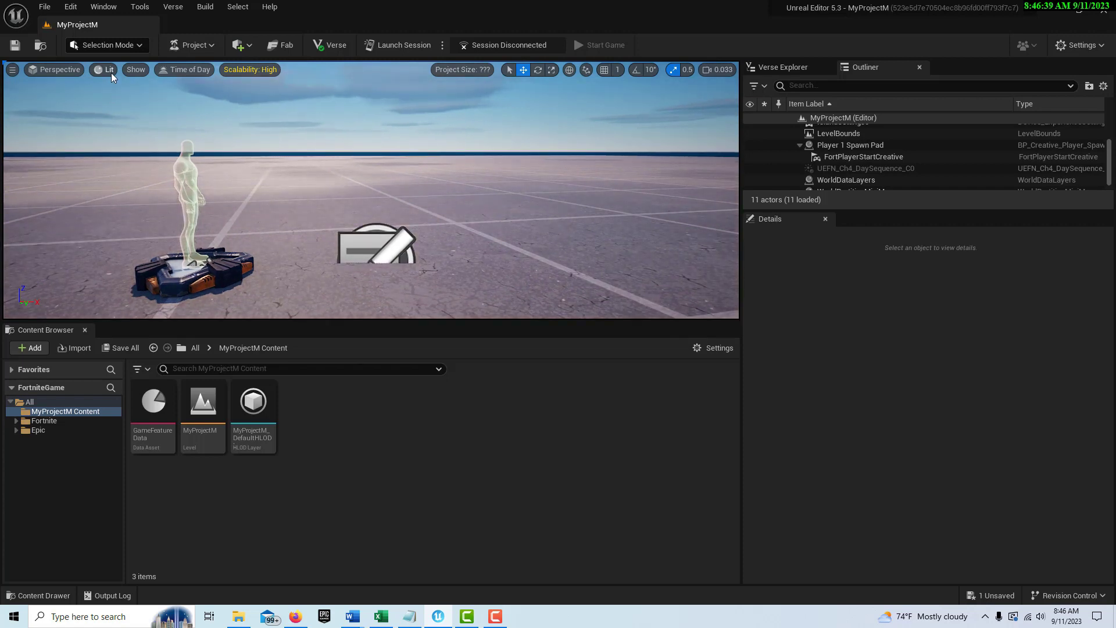
Step: Switch to Modeling Mode and place a new box on the ground beside the remaining spawn pad
left_click(135, 47)
left_click(133, 99)
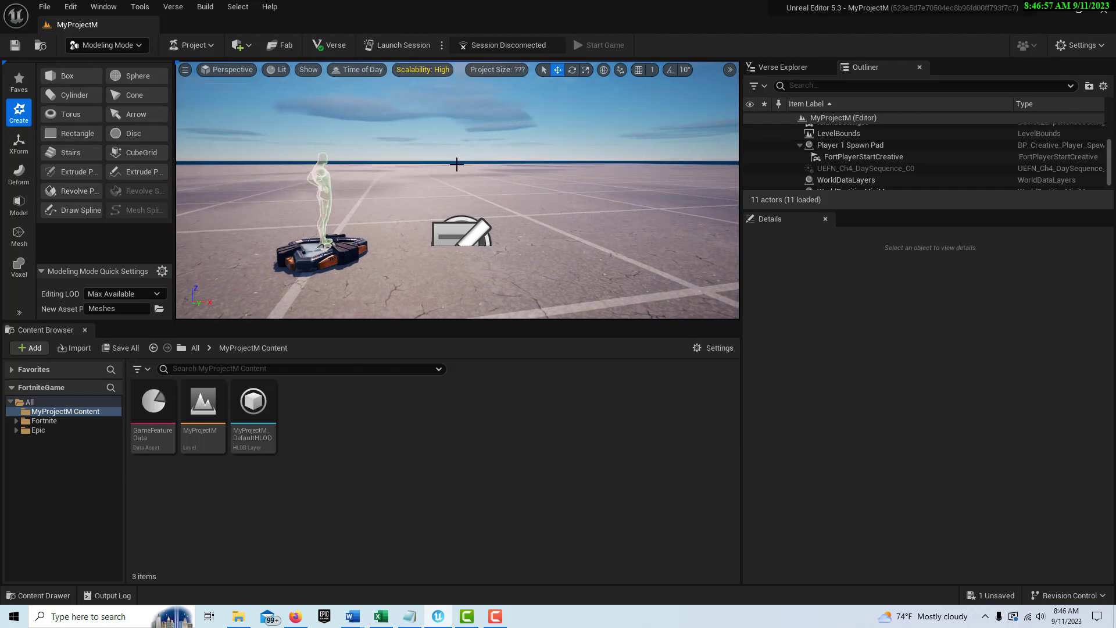
left_click(78, 74)
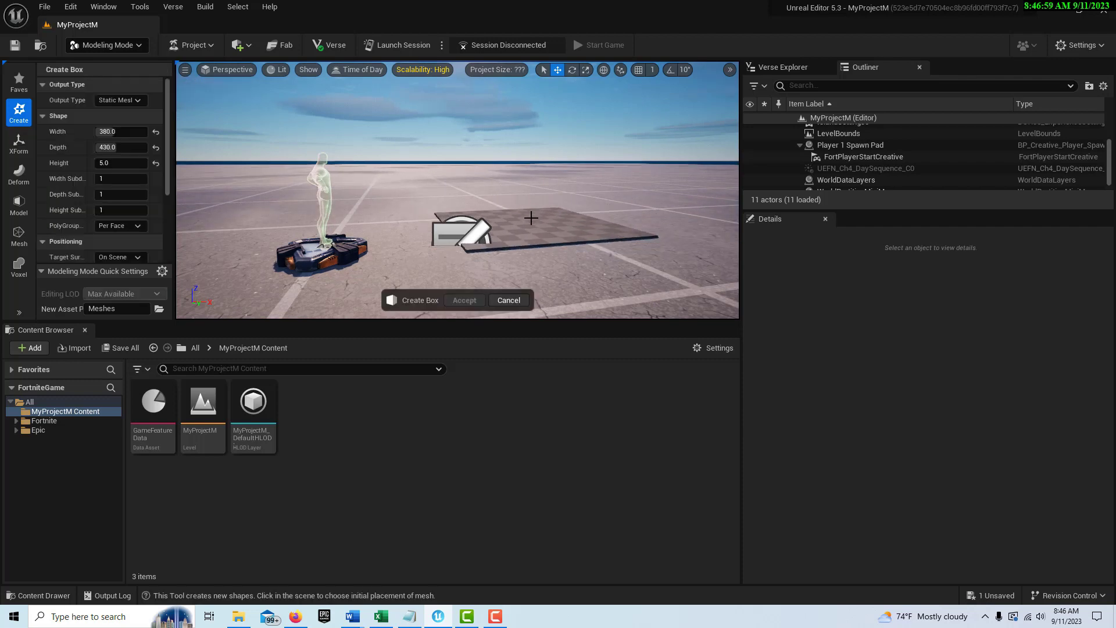
left_click(475, 205)
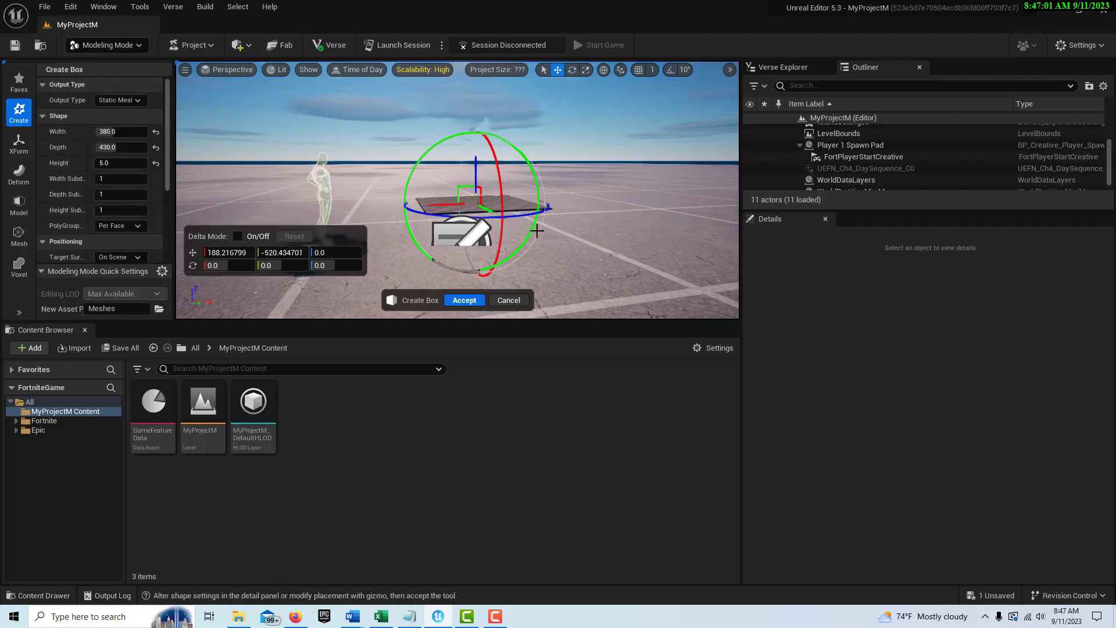
Step: Set the new box's width, depth and height to 1
left_click(110, 132)
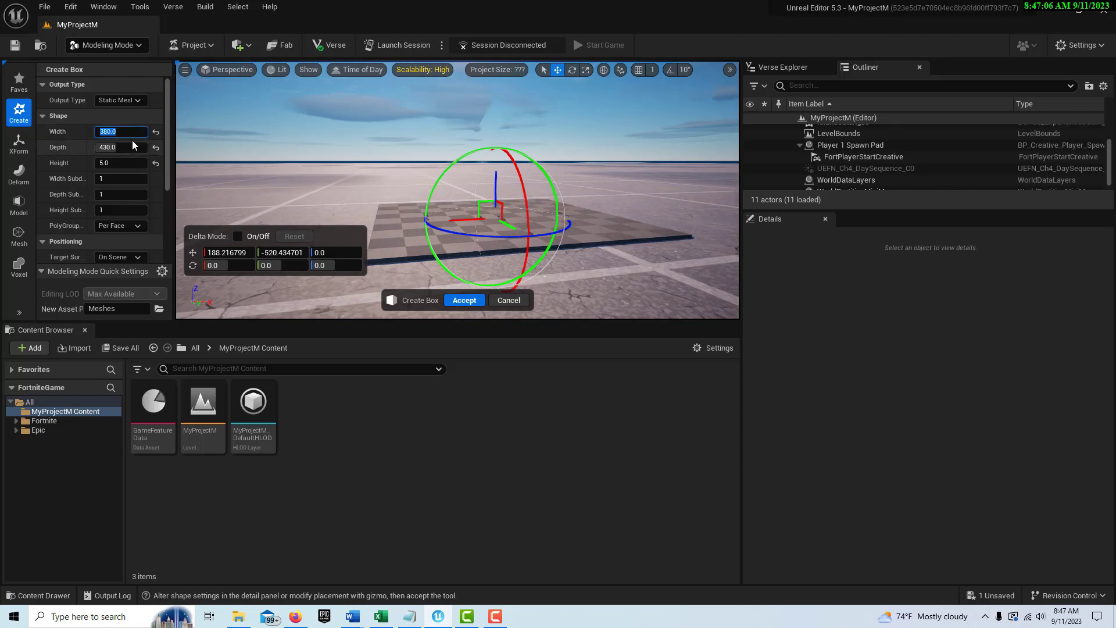
type("1")
key("Tab")
type("1")
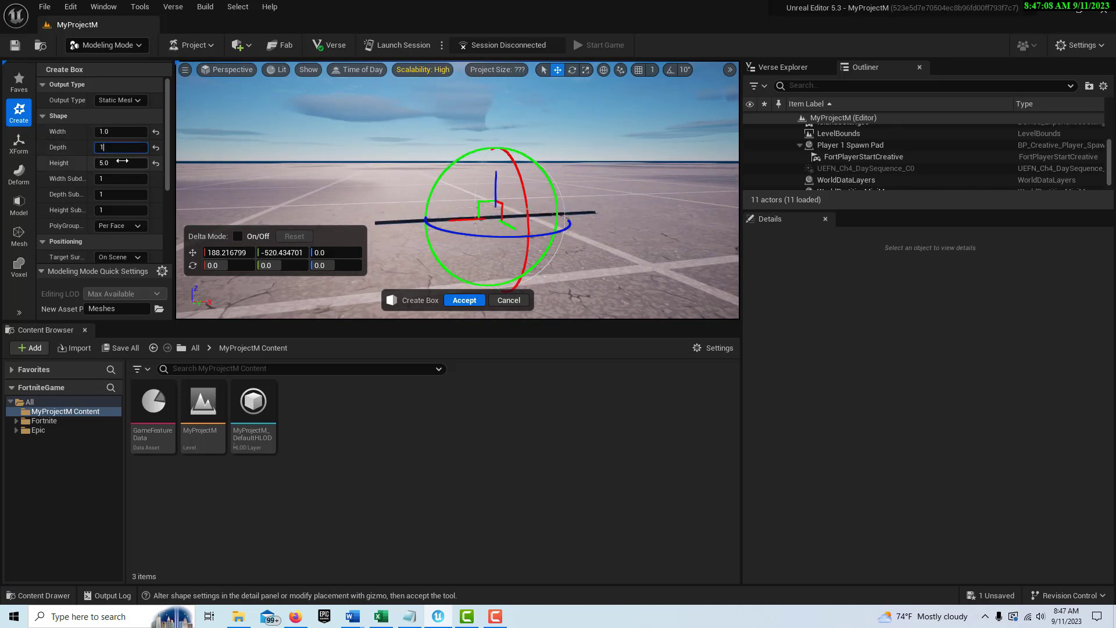
type("1")
key("Tab")
type("1")
left_click(119, 147)
type("1")
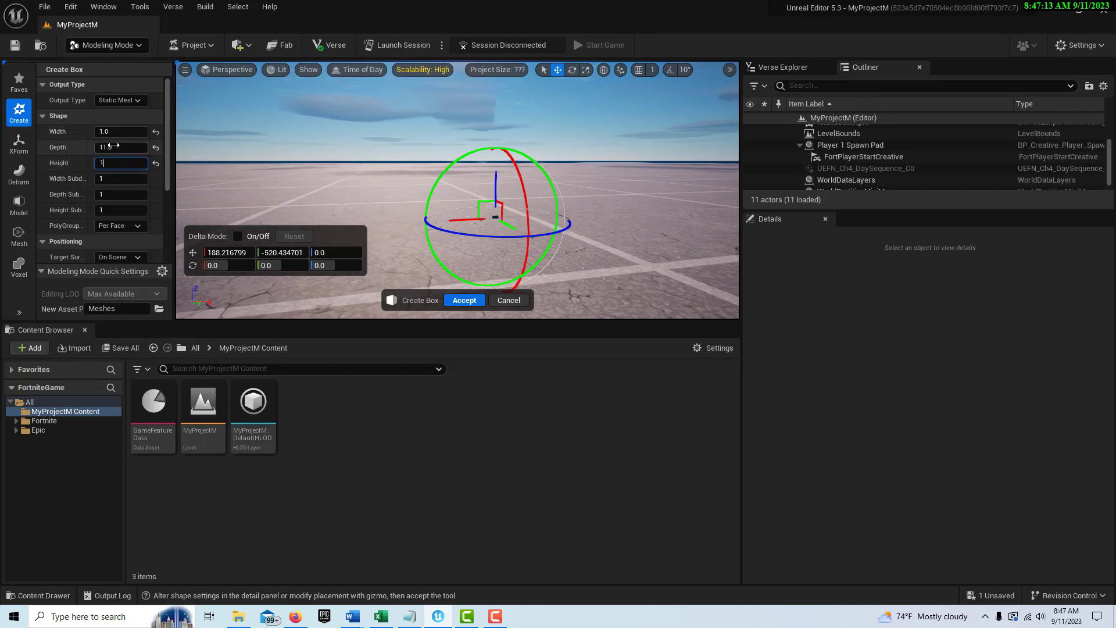
key("Return")
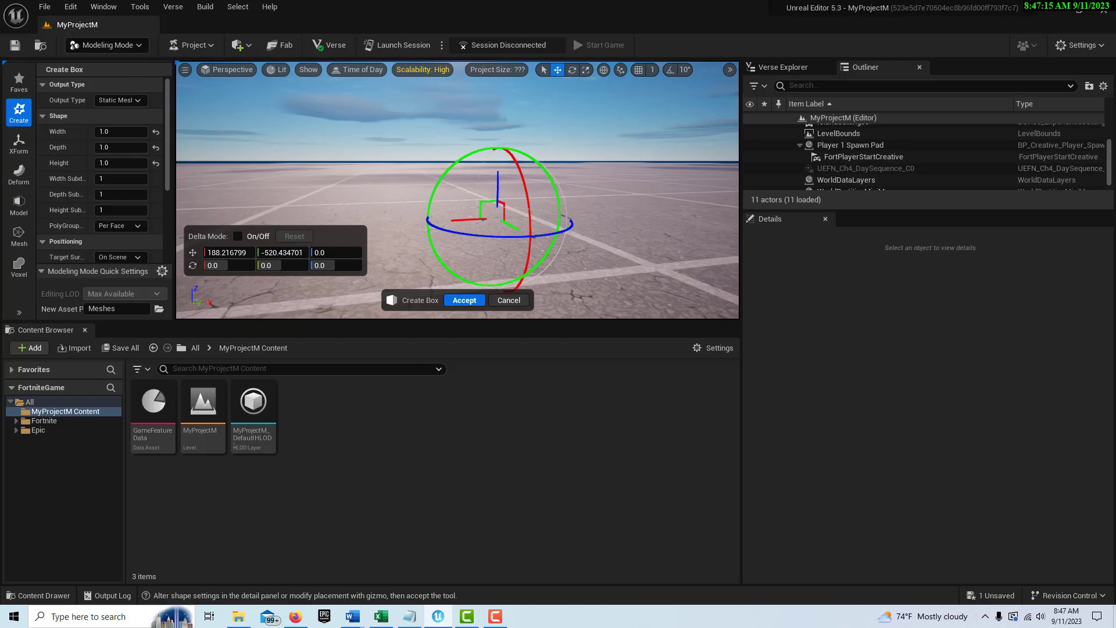
Step: Set the new box's width, depth and height to 100
left_click(118, 132)
type("100")
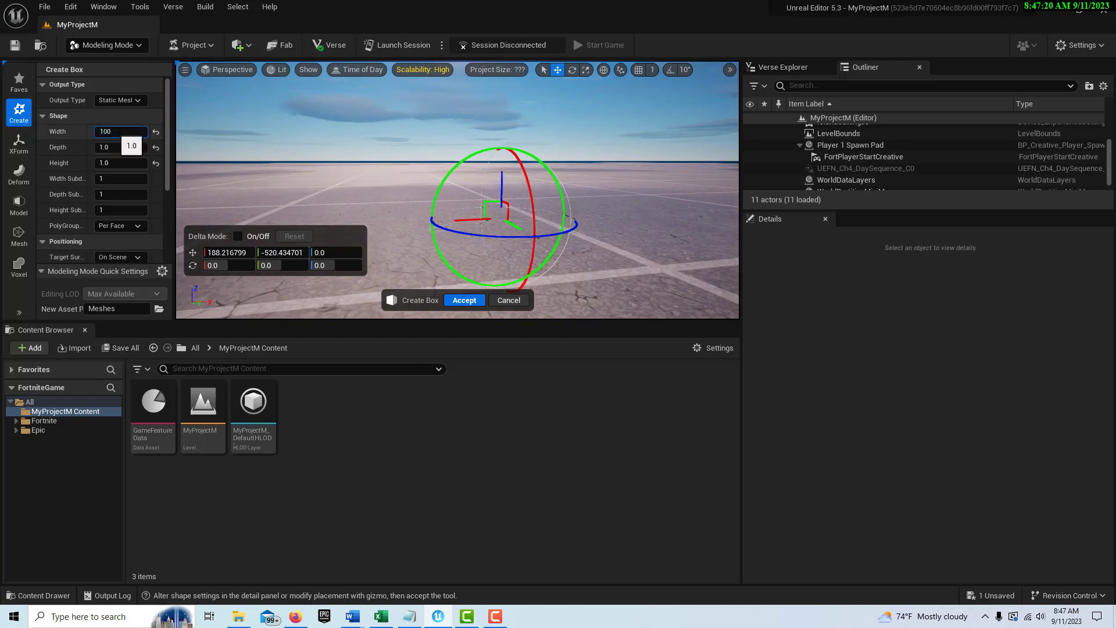
left_click(120, 147)
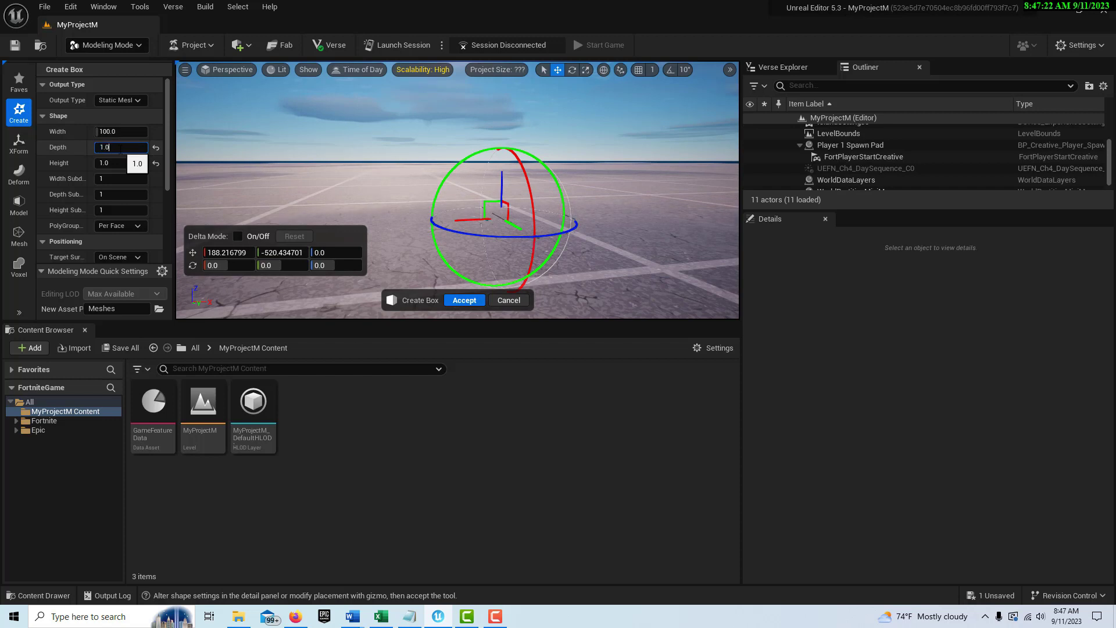
type("100")
key("Return")
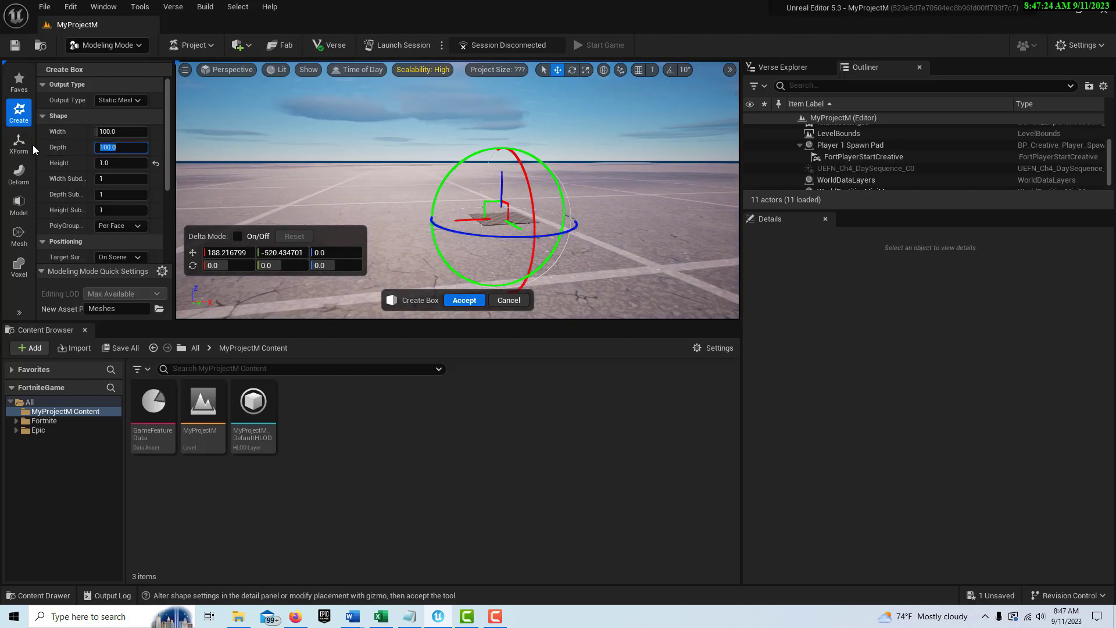
key("Tab")
type("1")
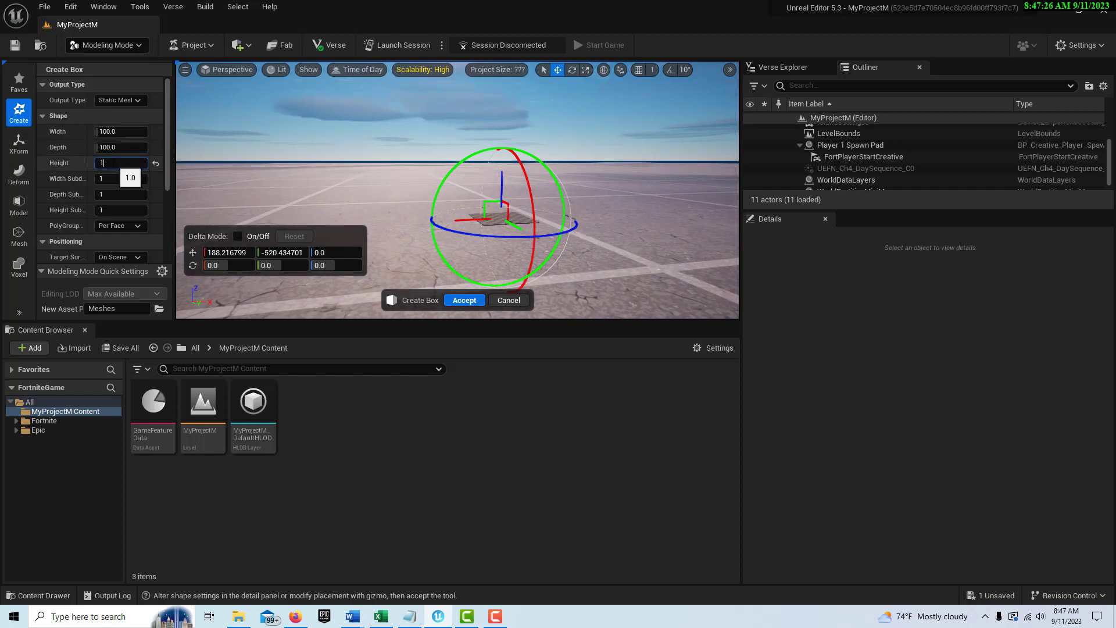
type("00")
key("Return")
right_click_drag(540, 199, 564, 214)
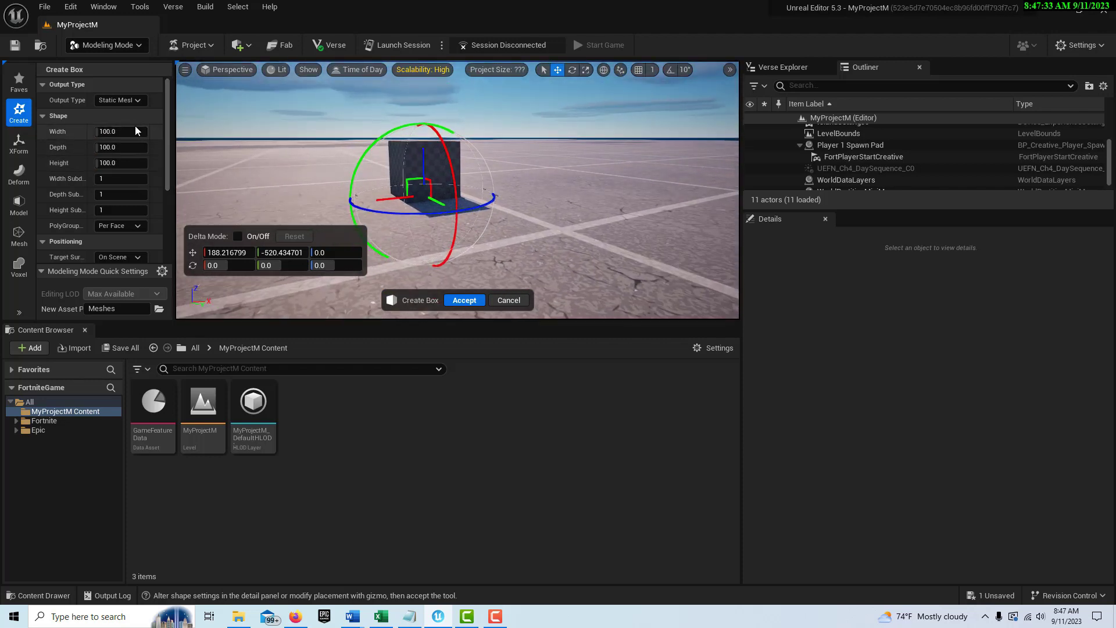
Step: Set the new box's width and depth to 300 and its height to 5
key("r")
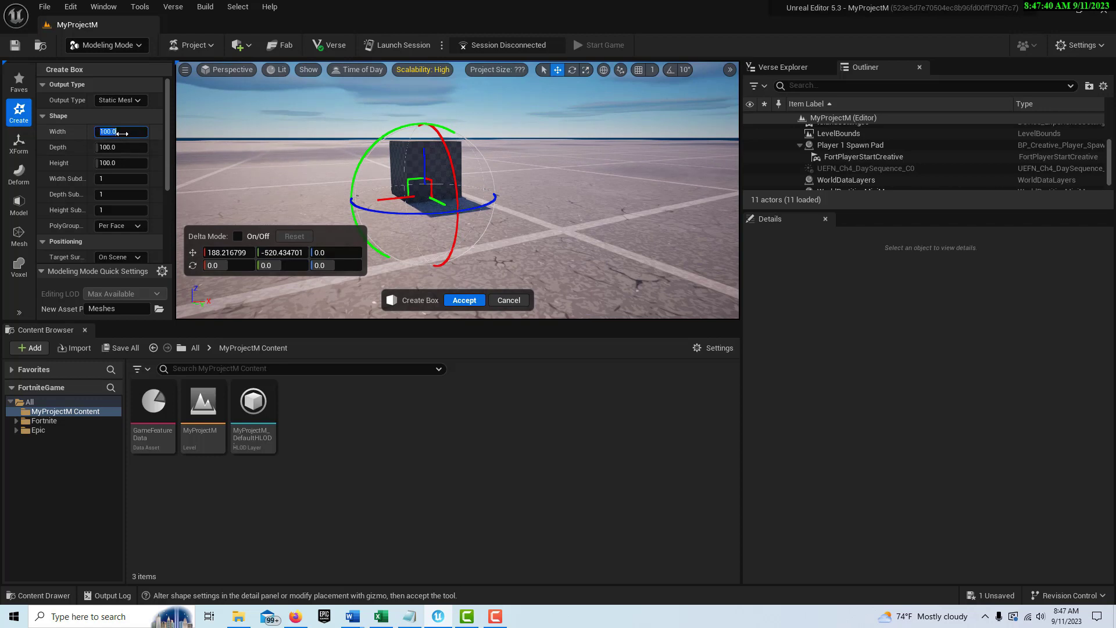
left_click(122, 133)
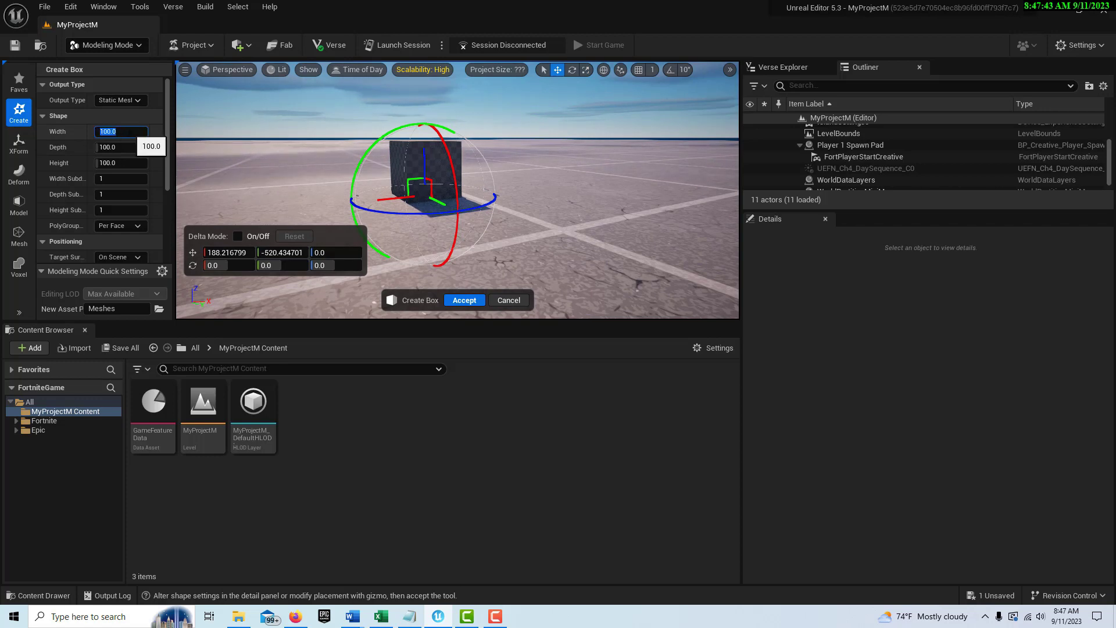
type("30")
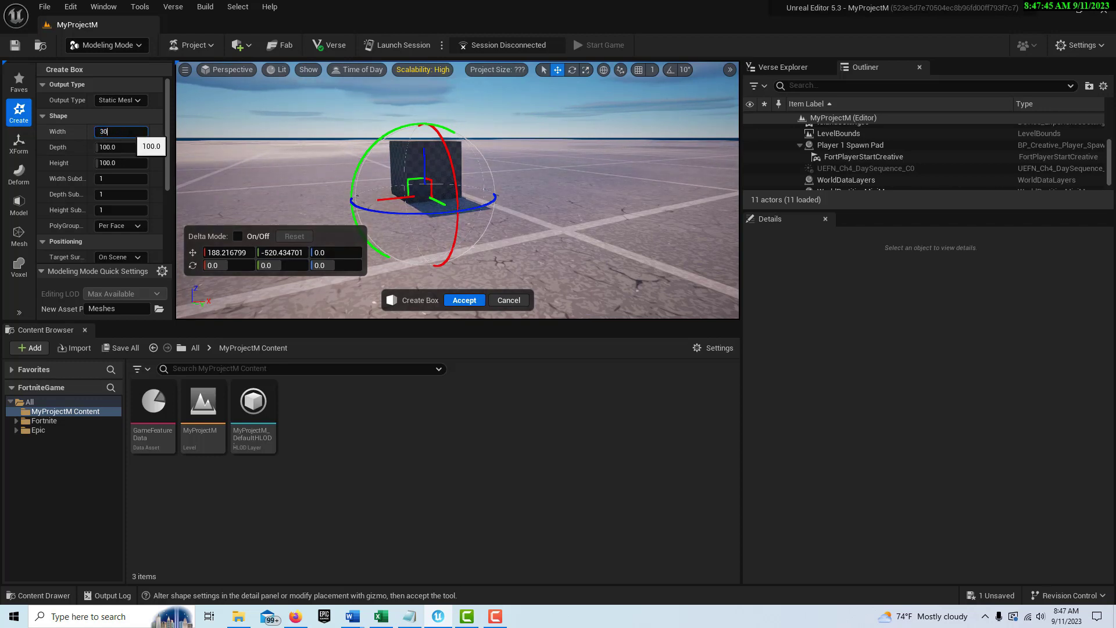
type("0")
key("Return")
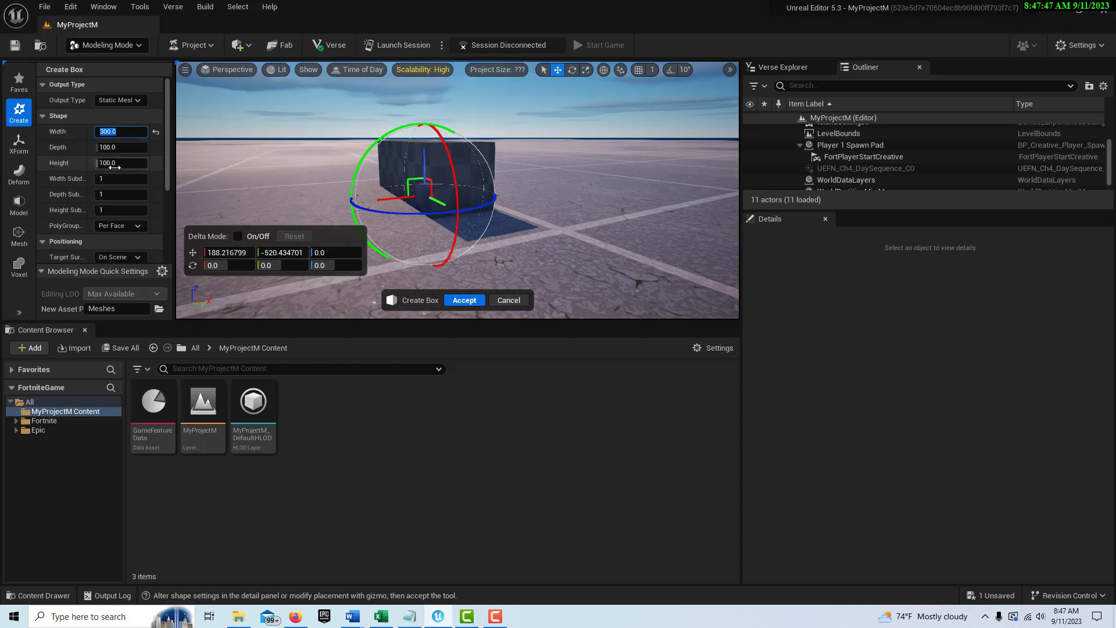
left_click(121, 146)
type("30")
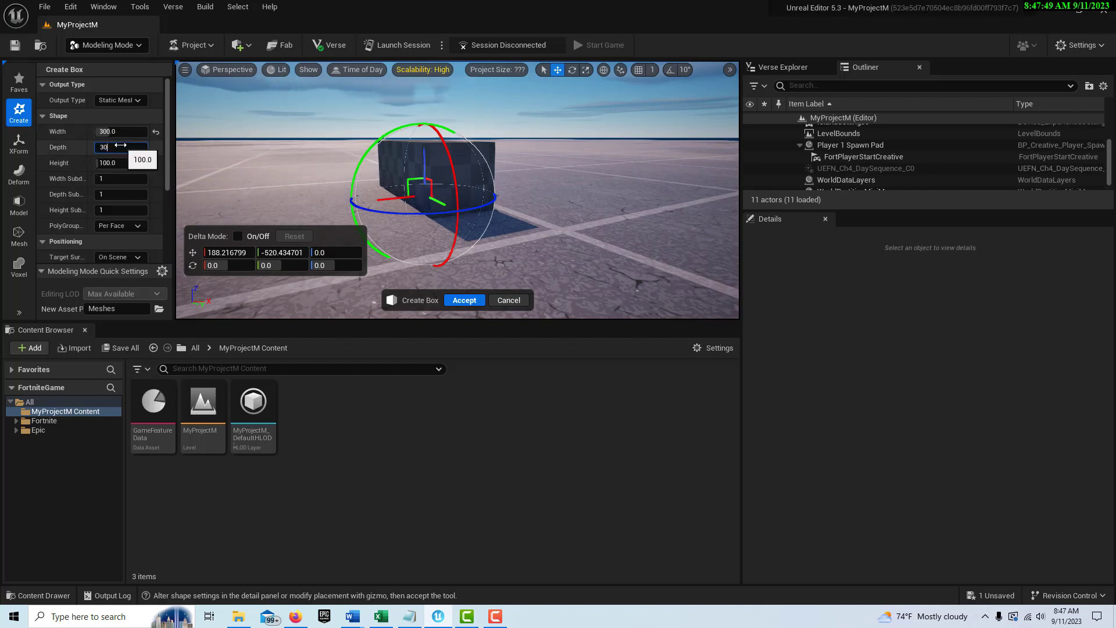
type("0")
key("Return")
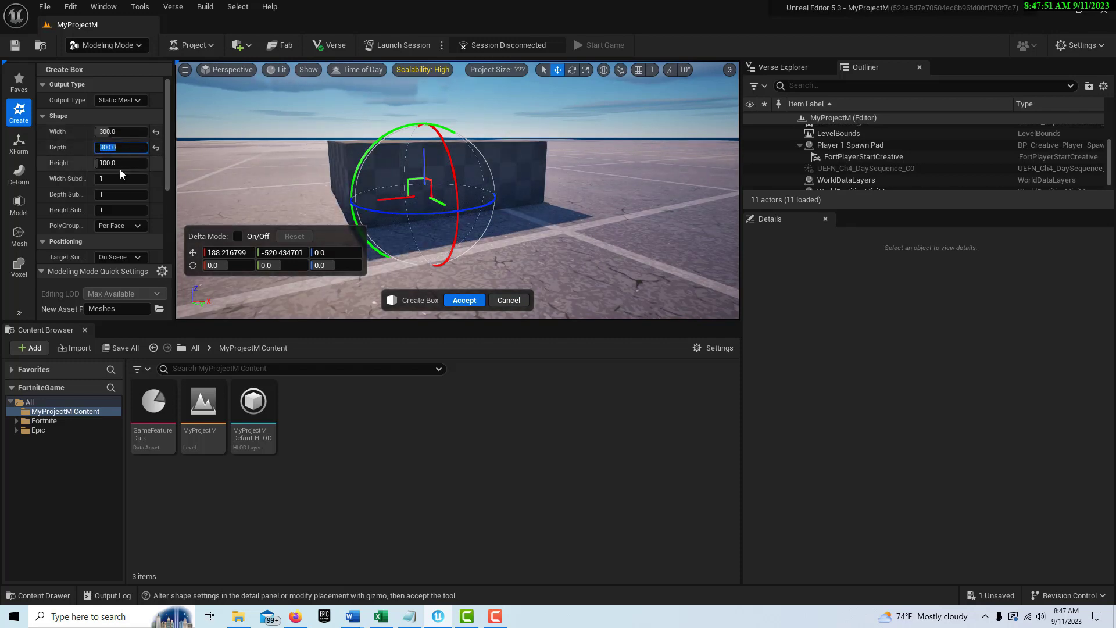
left_click(122, 162)
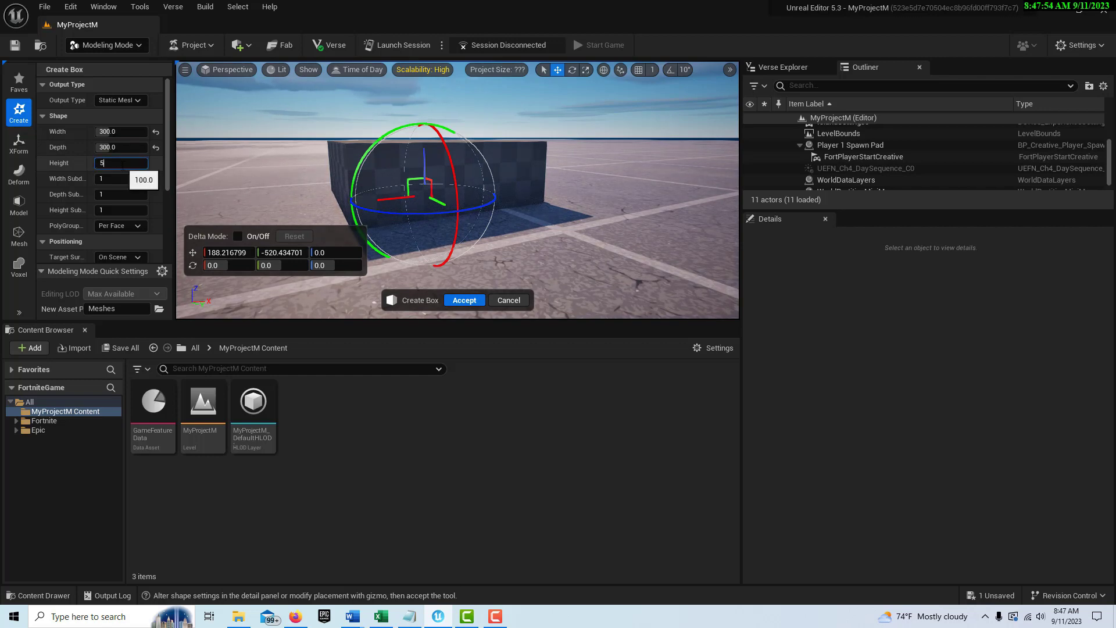
type("5")
key("Return")
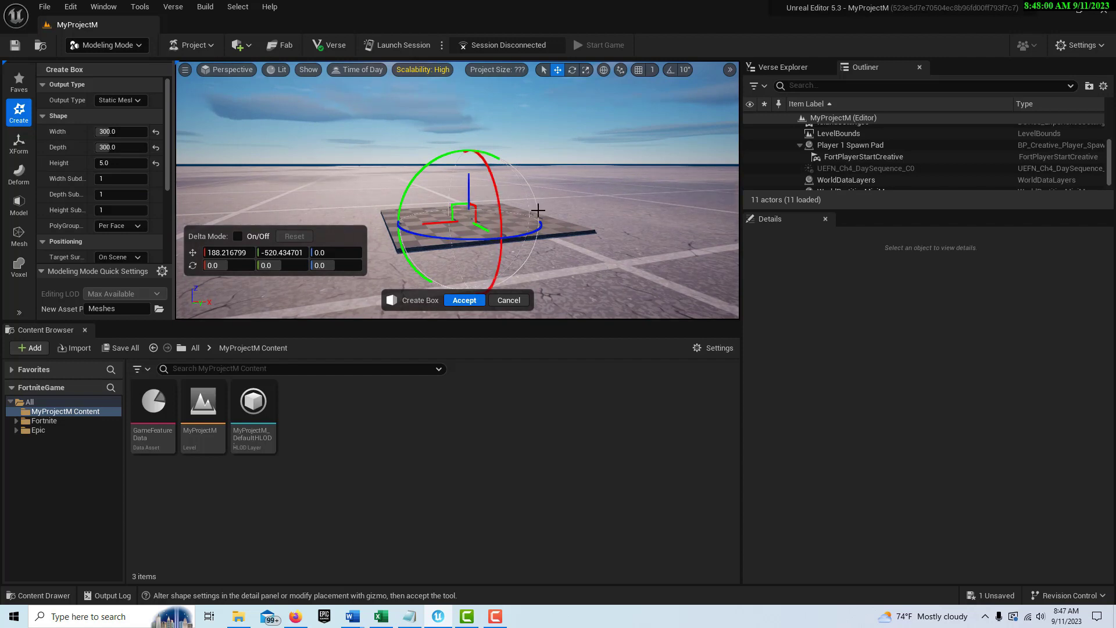
Step: Accept the box and open the Meshes folder in the project's content
left_click(465, 300)
right_click_drag(553, 249, 538, 288)
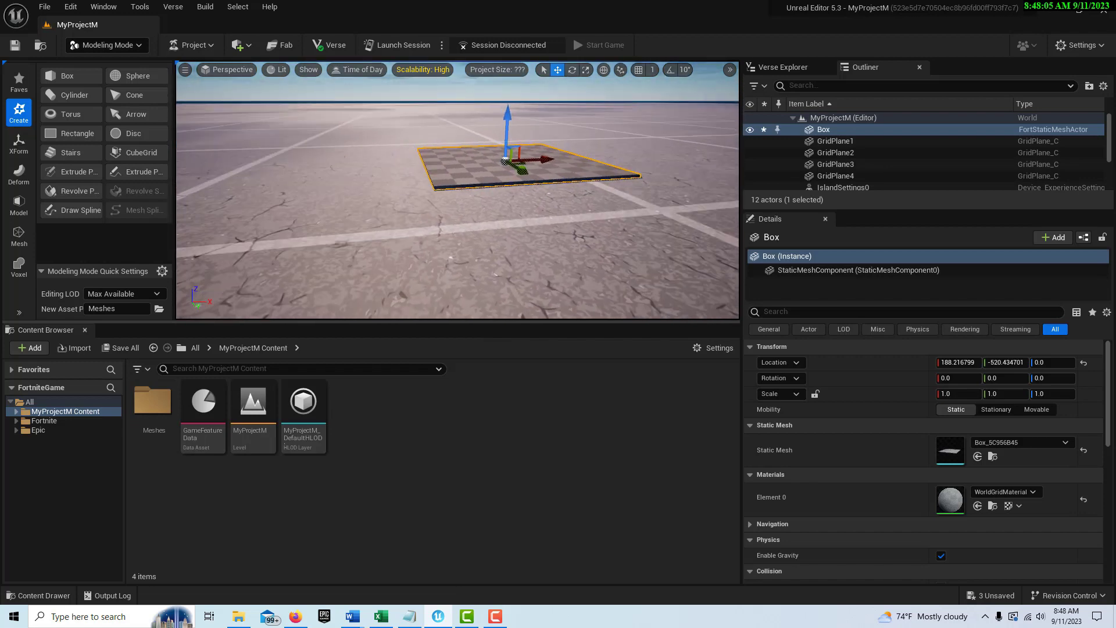
double_click(151, 405)
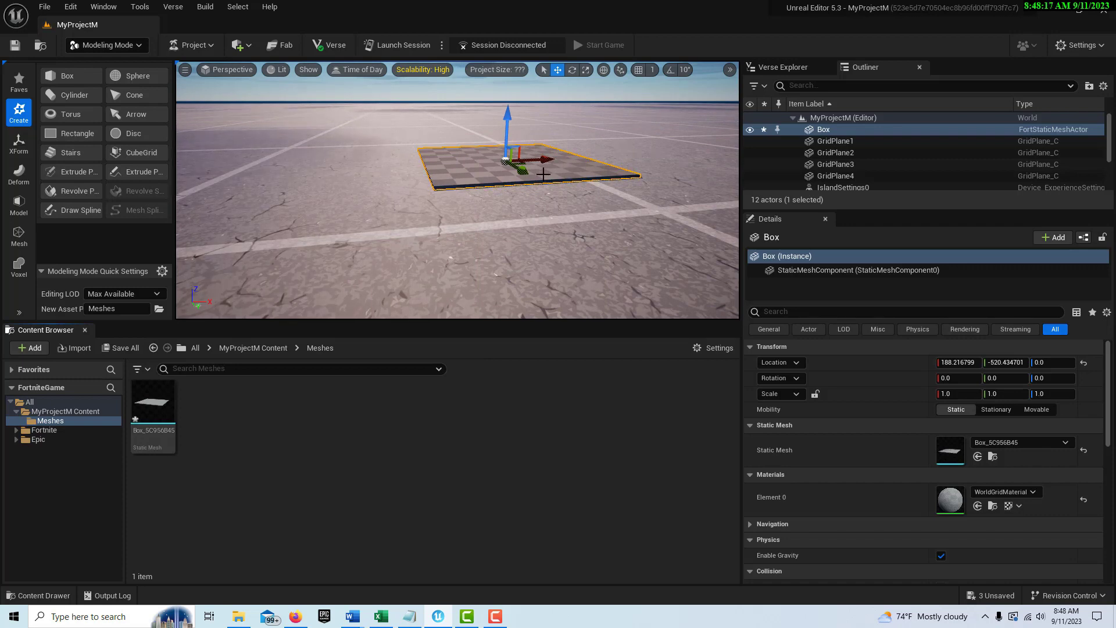
Step: Create a Building Static Mesh blueprint class named BSM_Platform in the Meshes folder
mouse_move(145, 447)
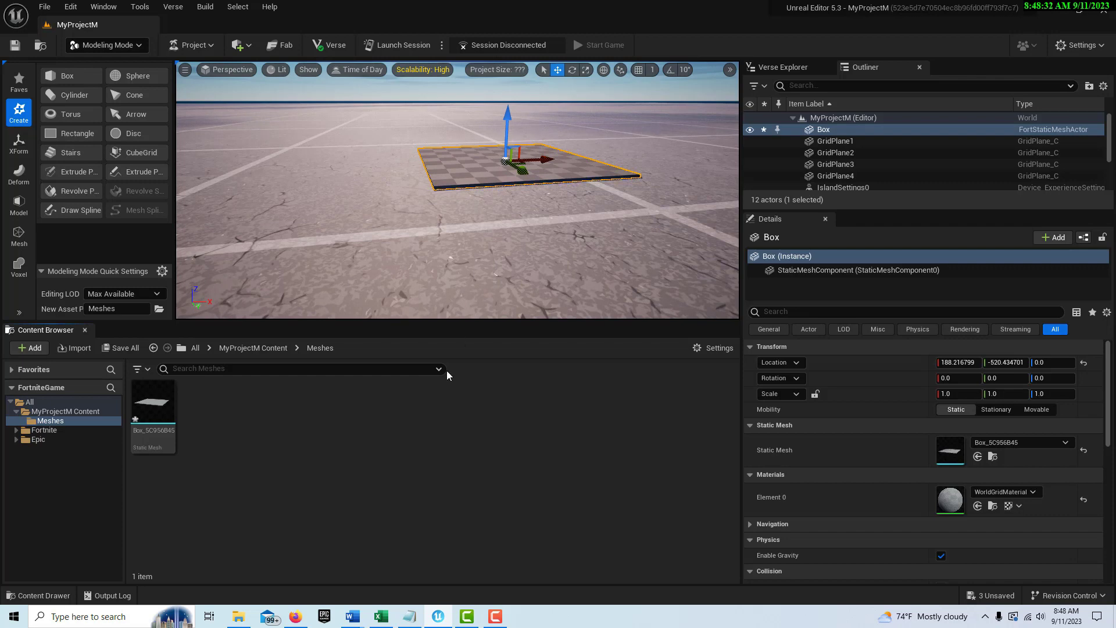
right_click(301, 421)
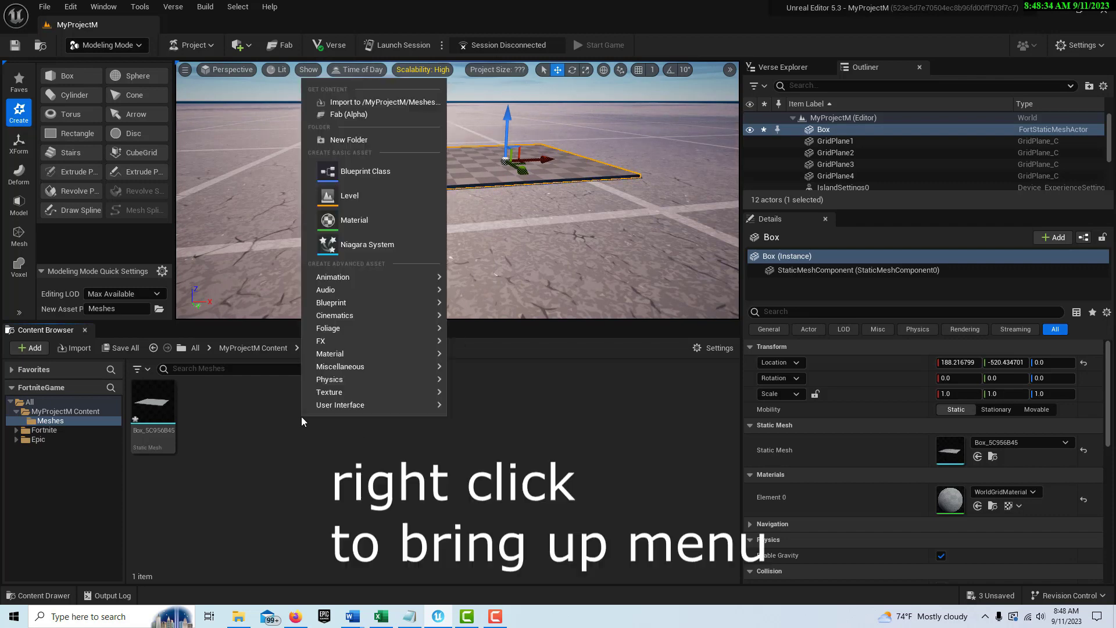
left_click(361, 171)
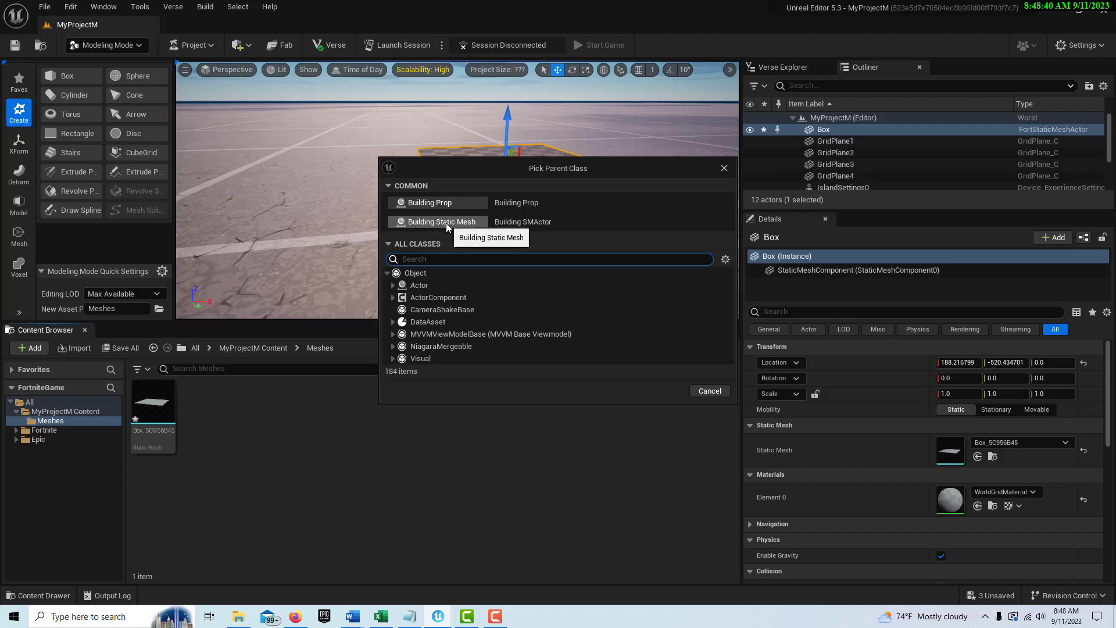
left_click(446, 222)
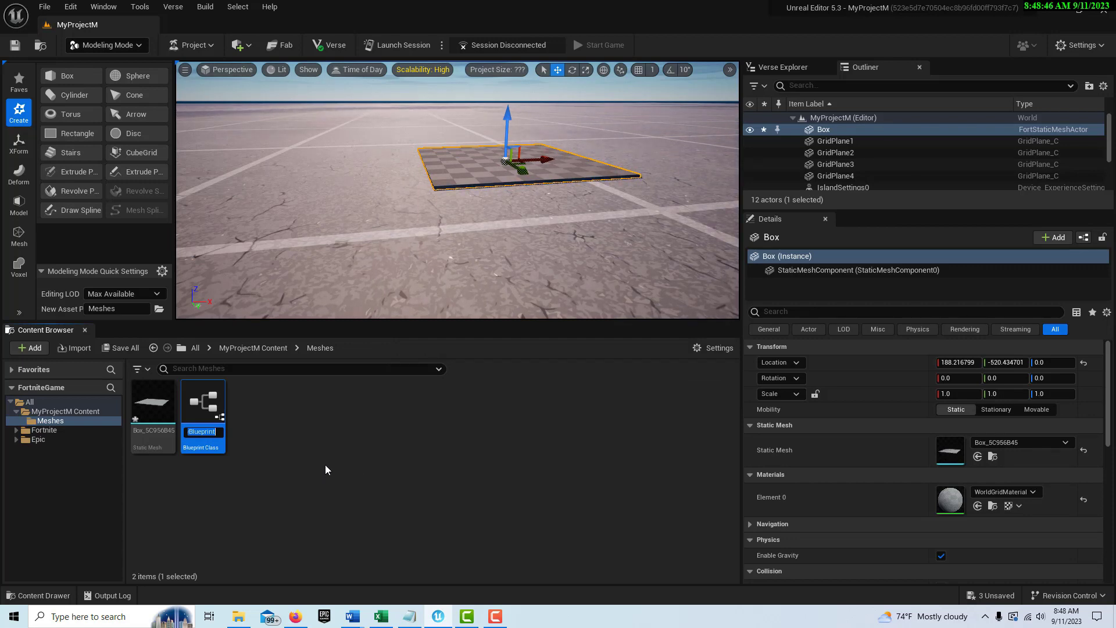
type("BSM")
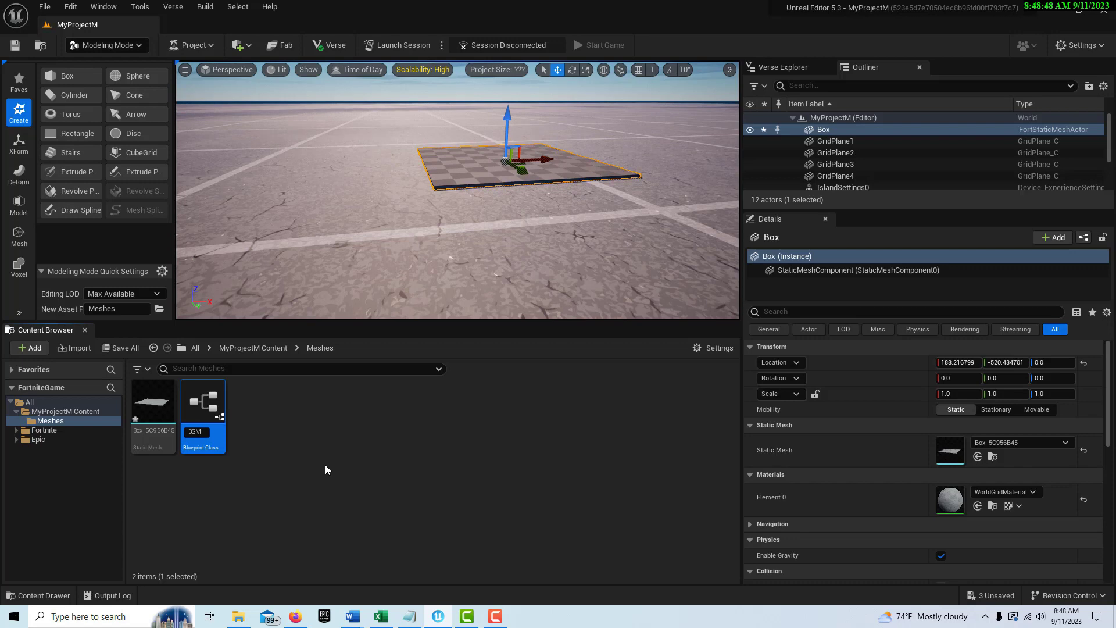
type("_")
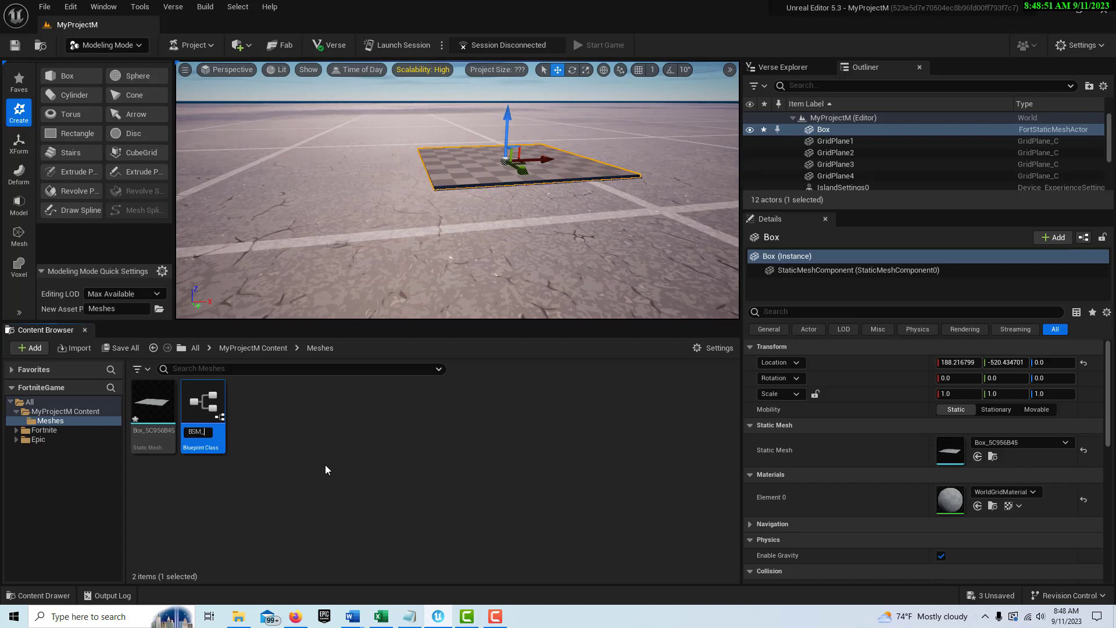
type("Pla")
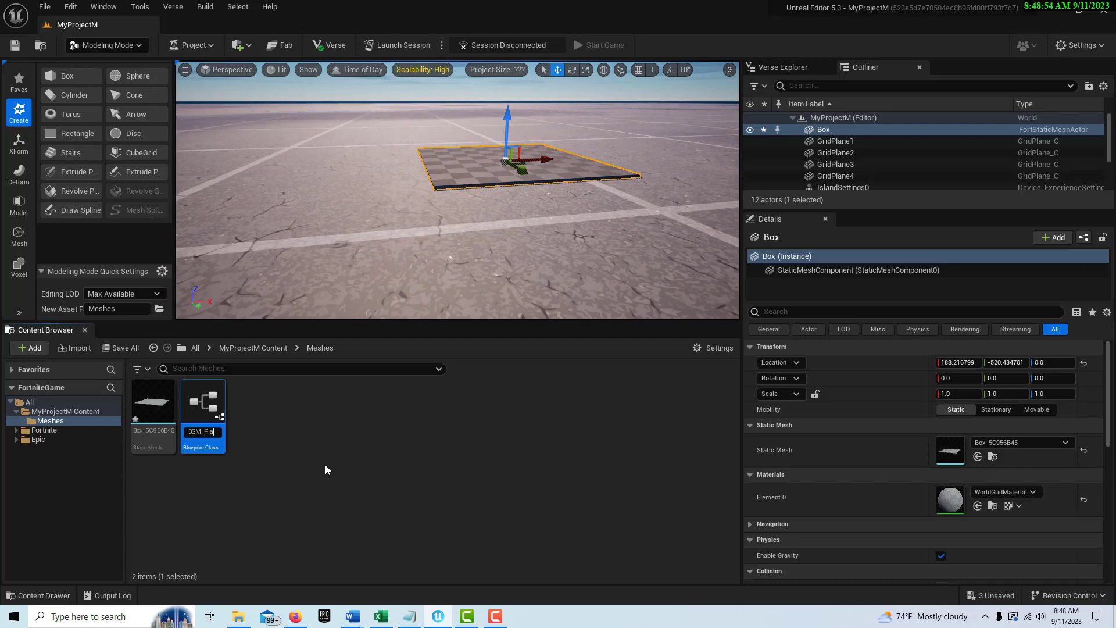
type("tform")
key("Return")
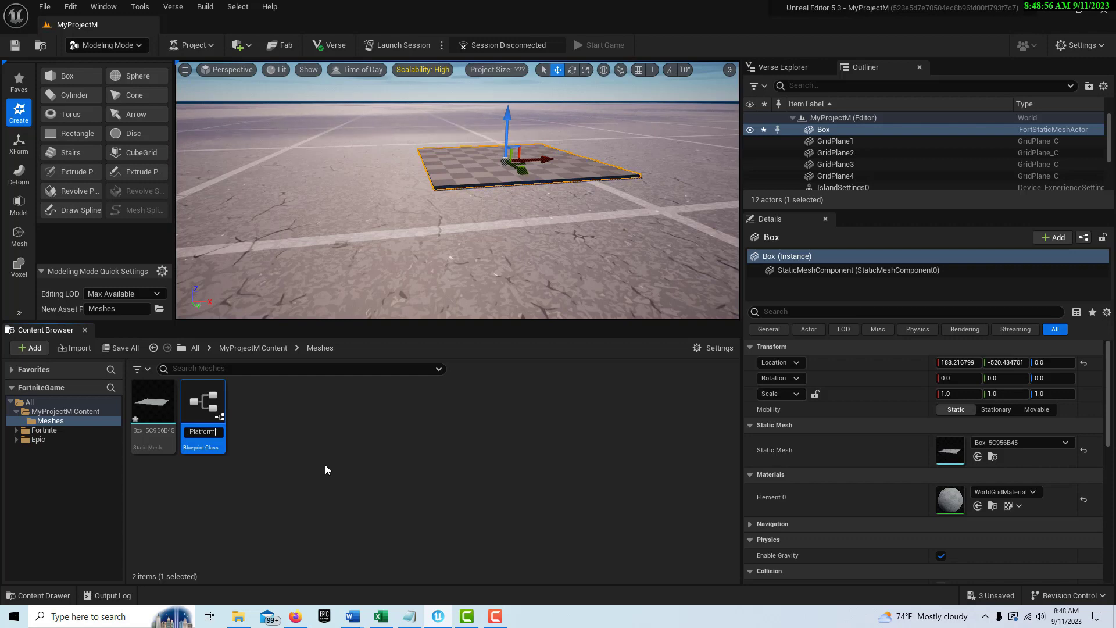
Step: Open the BSM_Platform blueprint, assign the Box_5C956B45 mesh to its Static Mesh Component and compile it
double_click(213, 414)
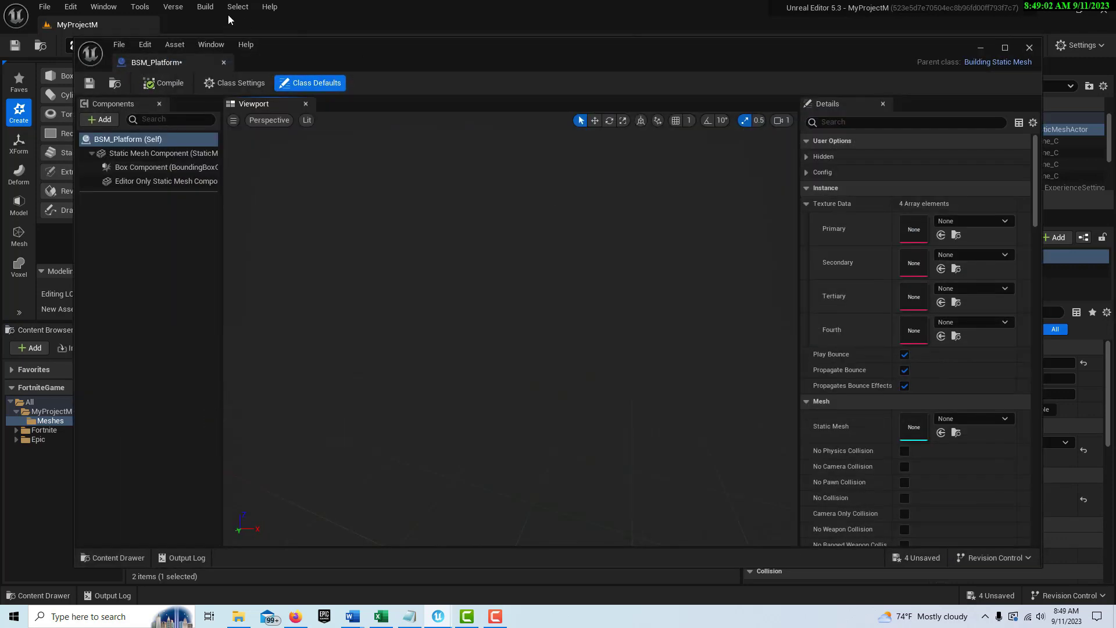
left_click_drag(189, 59, 224, 23)
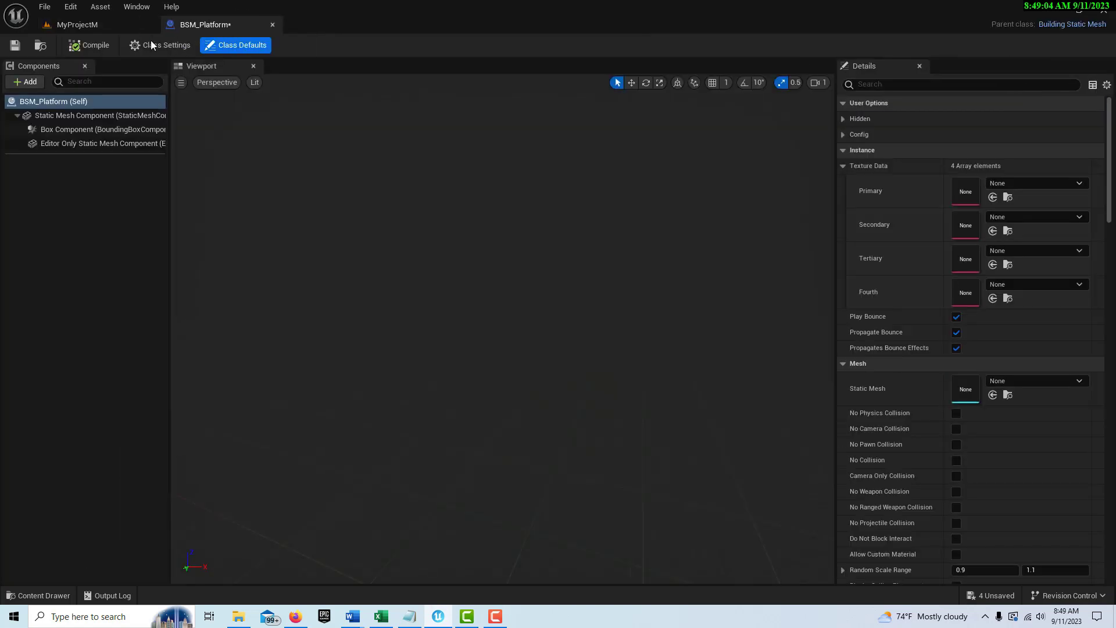
left_click(93, 114)
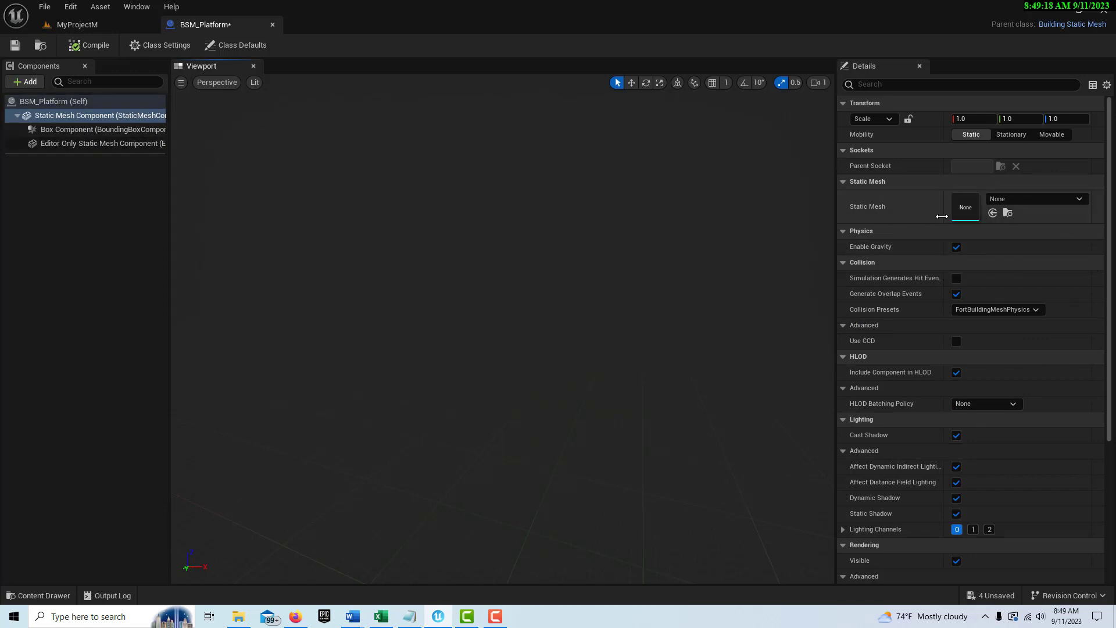
left_click(1074, 201)
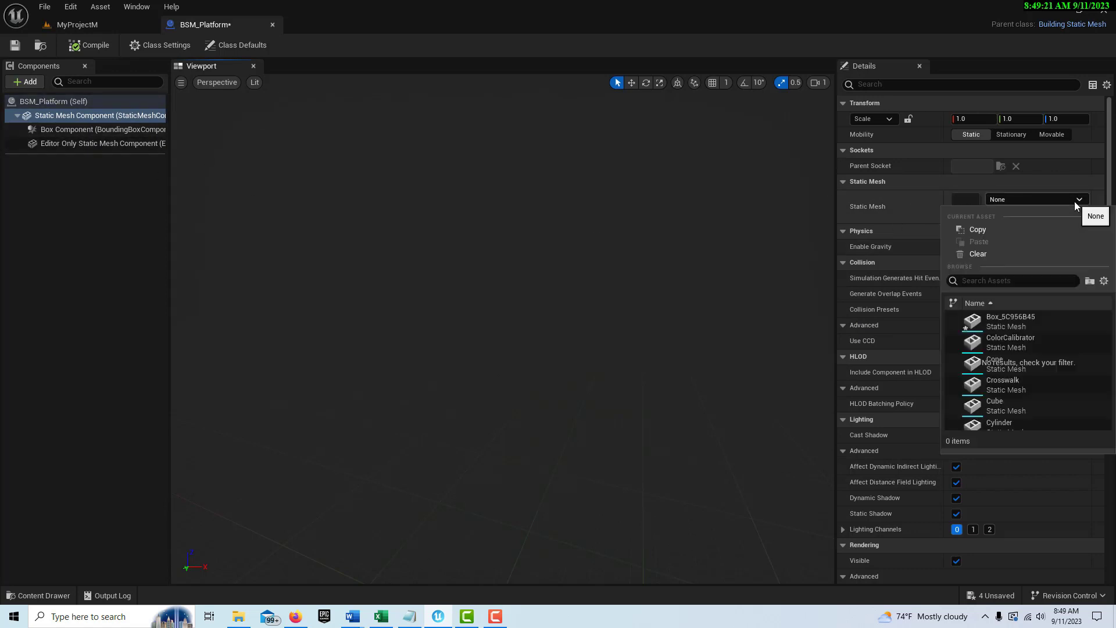
left_click(1013, 323)
scroll(700, 351, "down", 5)
scroll(699, 357, "up", 3)
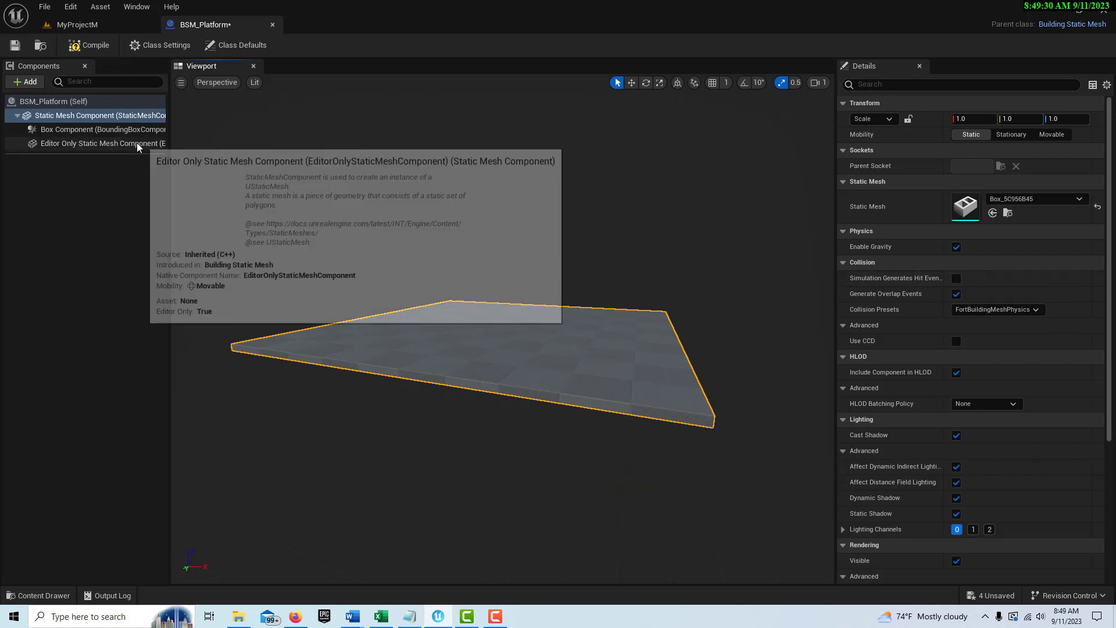
left_click(98, 44)
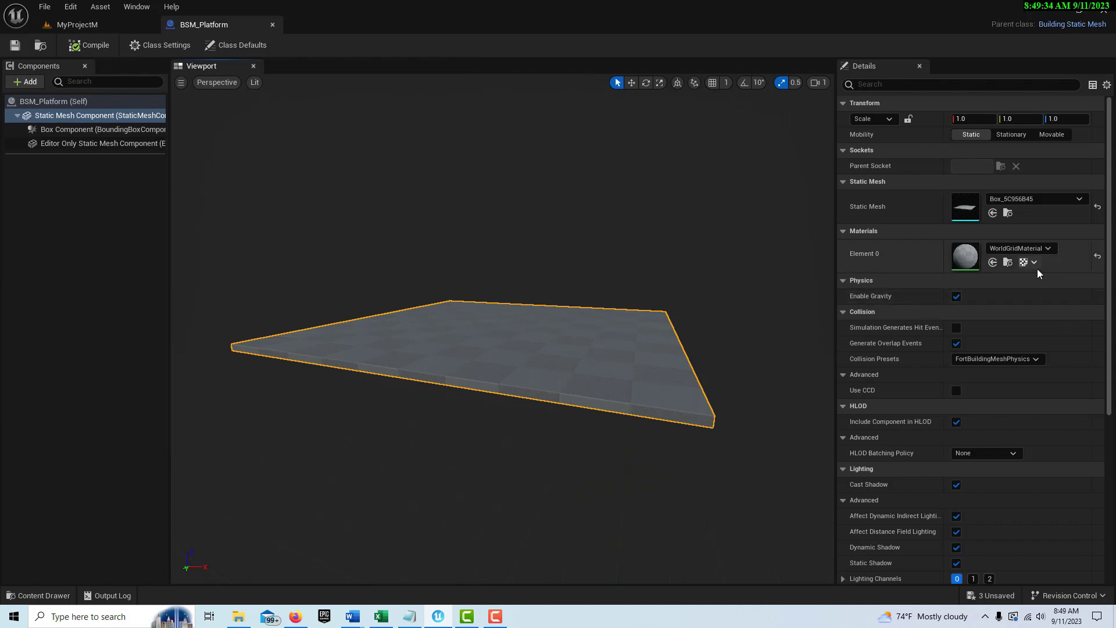
Step: Apply the MI_Concrete_Pavement material to Element 0 of the platform's mesh, accepting the custom material, and save the blueprint
left_click(1049, 248)
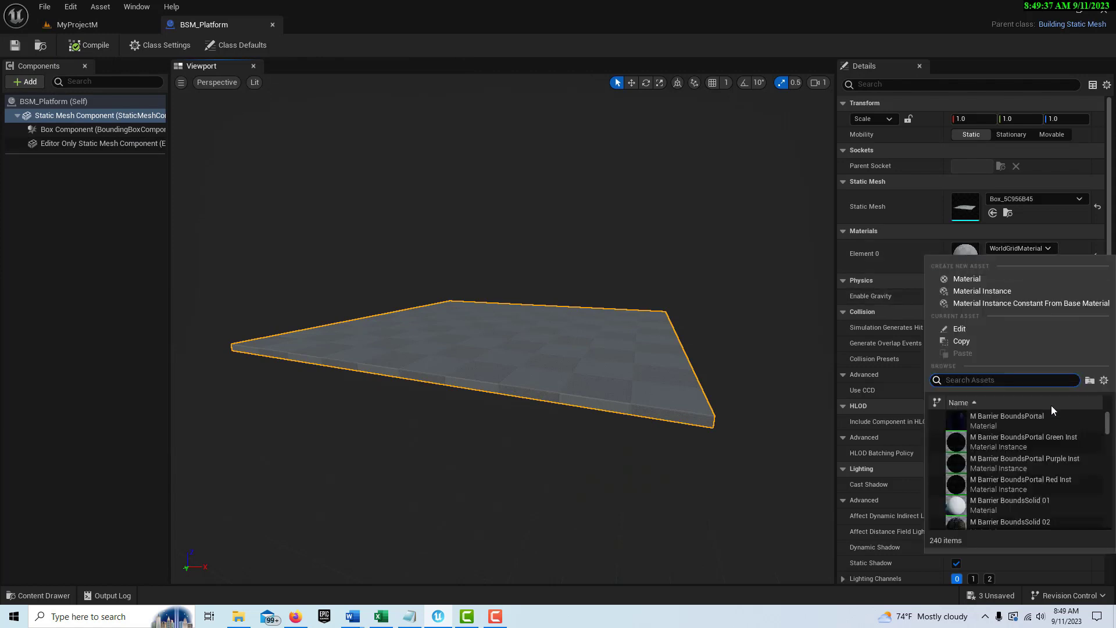
scroll(1010, 446, "down", 5)
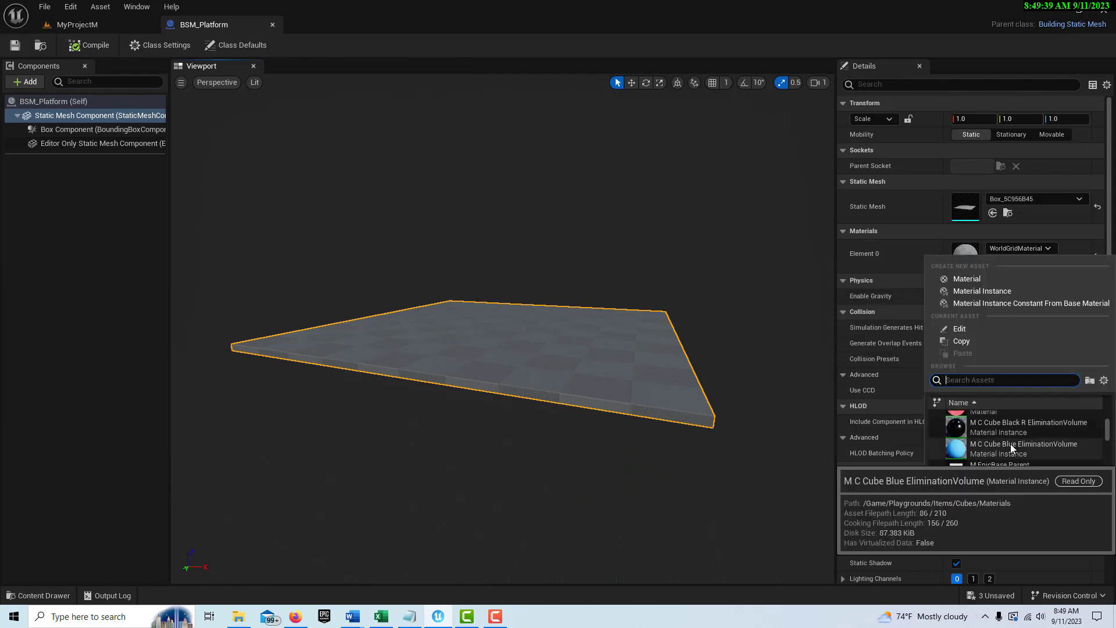
scroll(1022, 459, "down", 1)
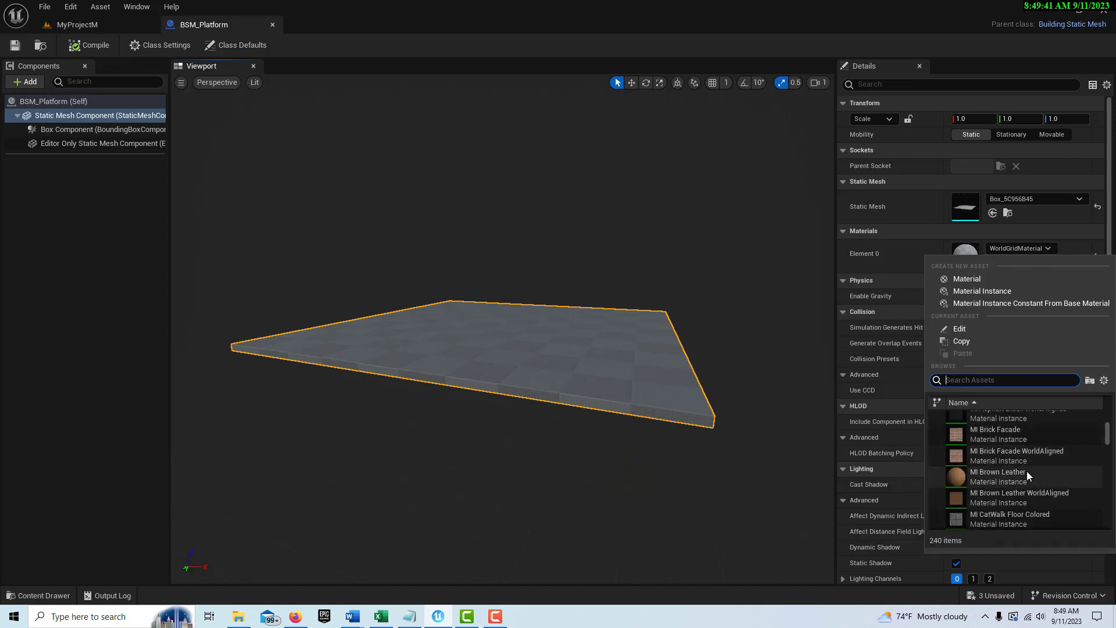
scroll(1028, 465, "down", 5)
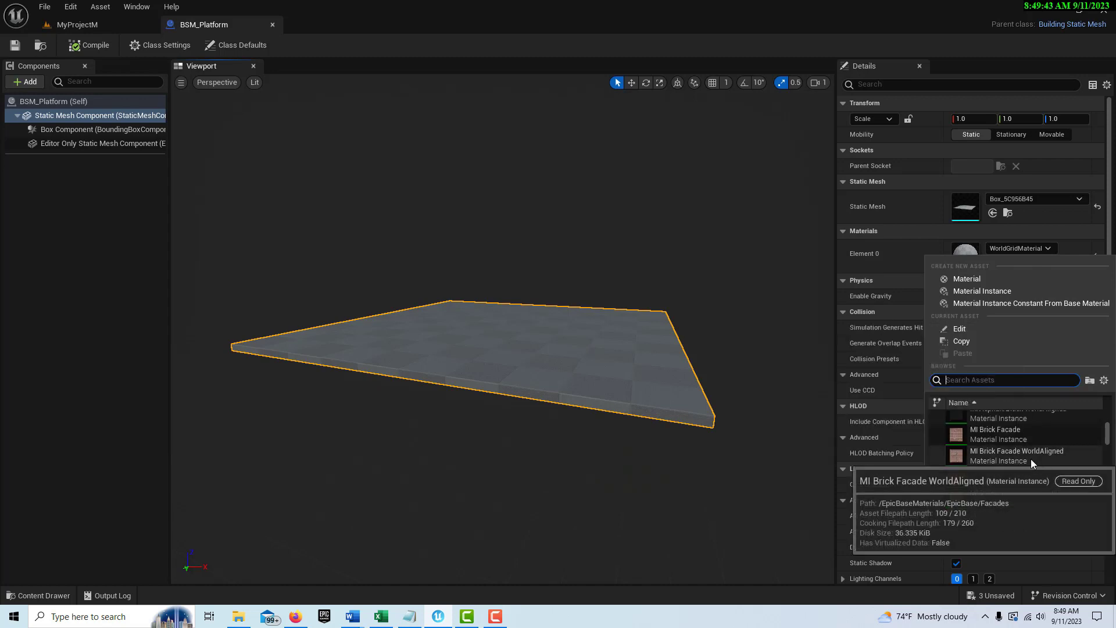
left_click(1011, 472)
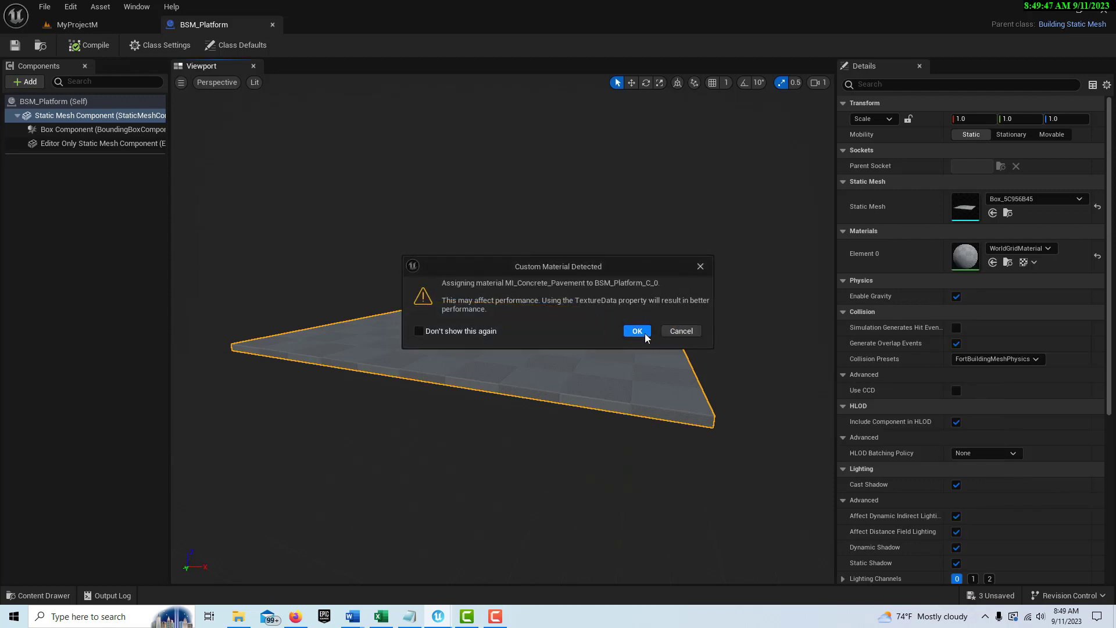
left_click(644, 333)
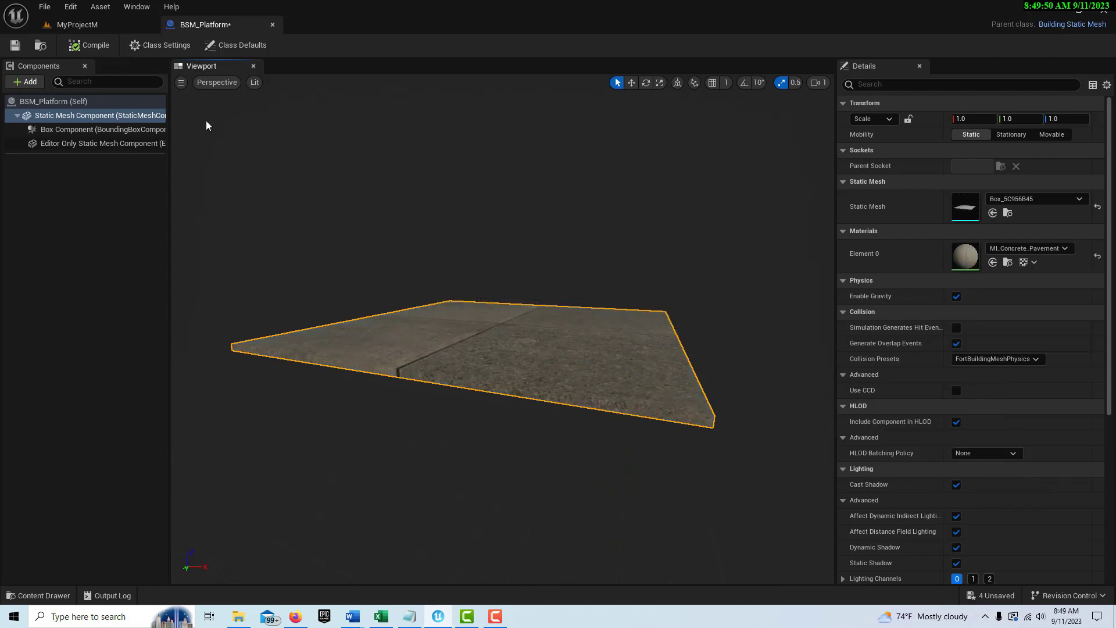
left_click(15, 45)
Step: Replace the original box in the MyProjectM level with an instance of the BSM_Platform blueprint
left_click(77, 24)
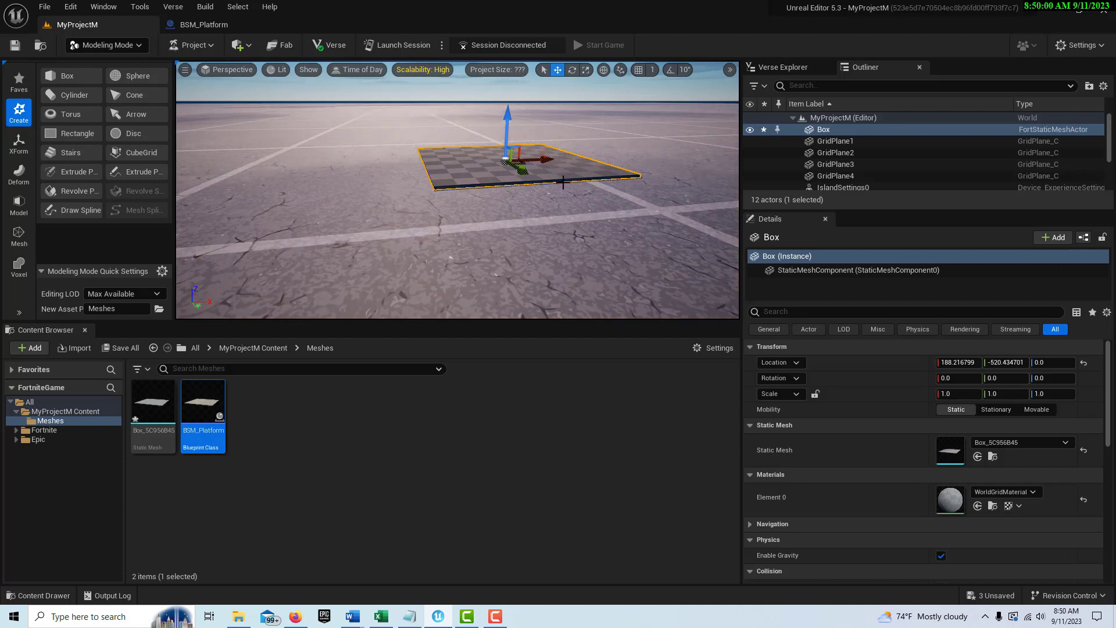
key("Delete")
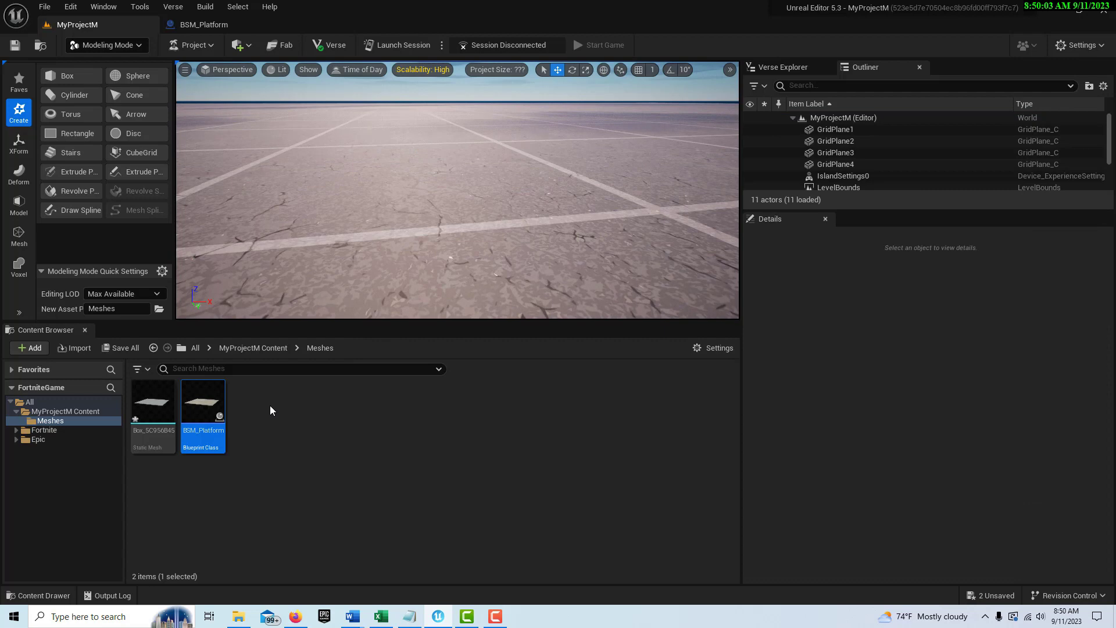
left_click_drag(206, 414, 436, 172)
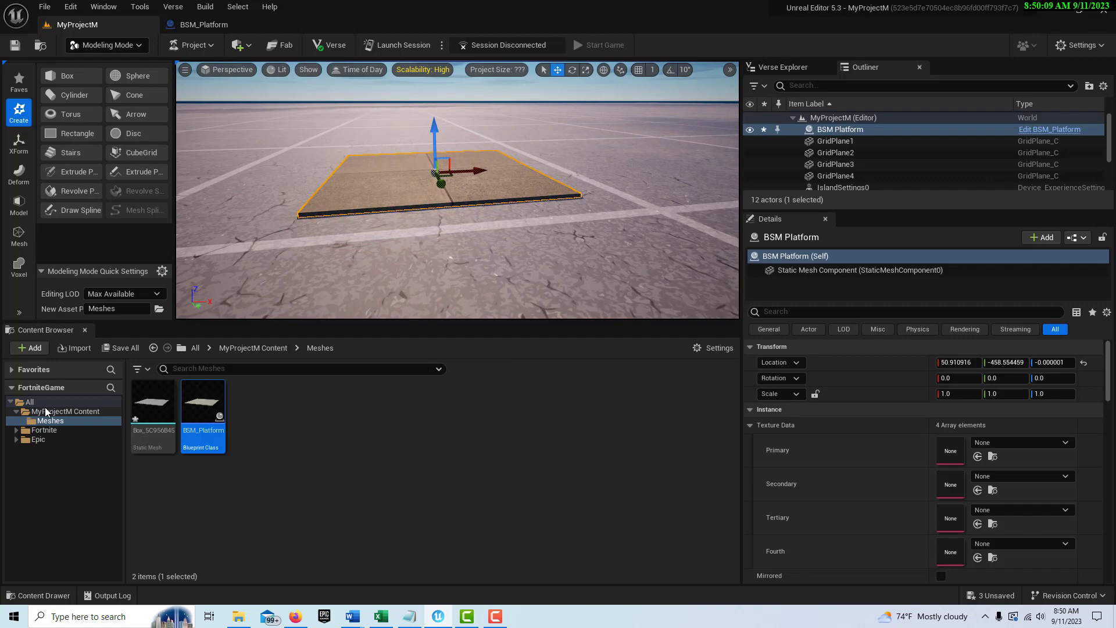
Step: Search the Fortnite content for "trigge" and place a Trigger device on top of the platform
left_click(28, 401)
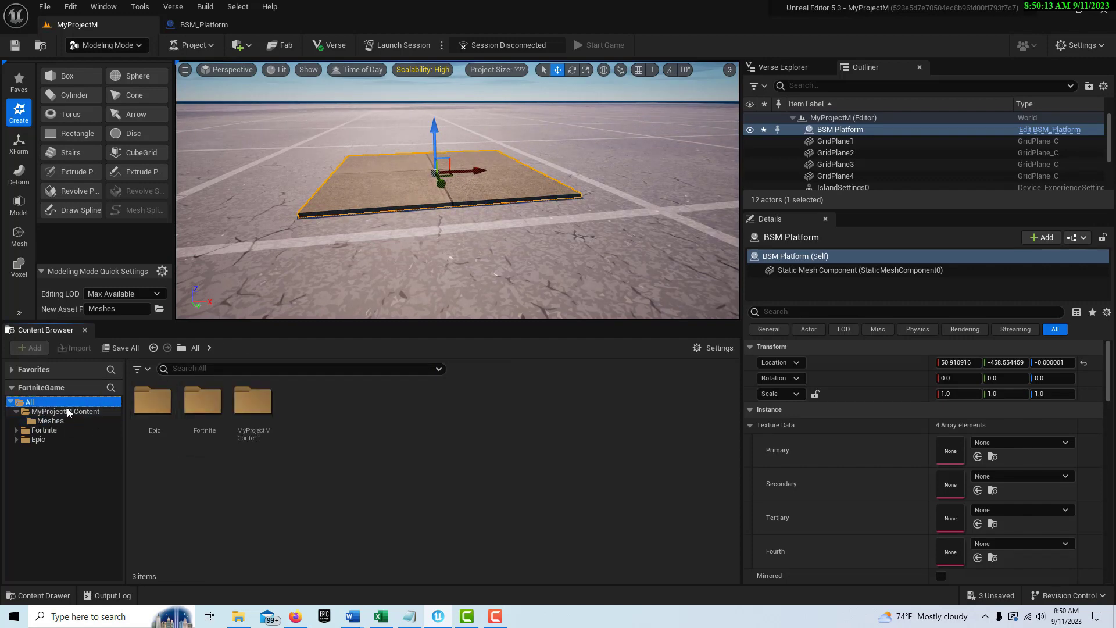
left_click(49, 431)
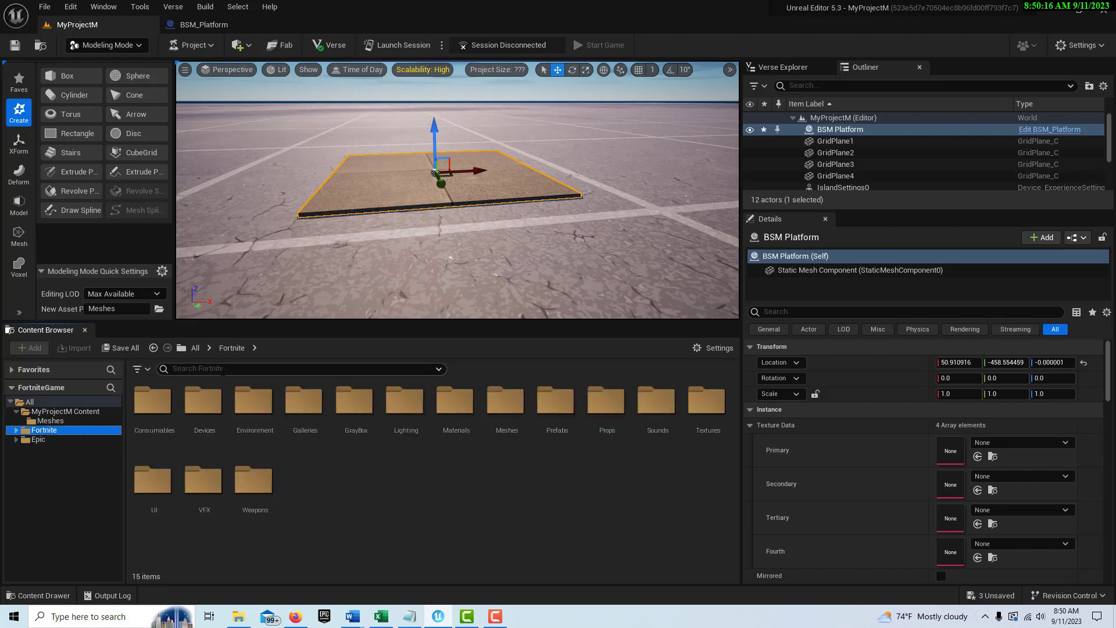
type("trigge")
left_click_drag(607, 407, 437, 169)
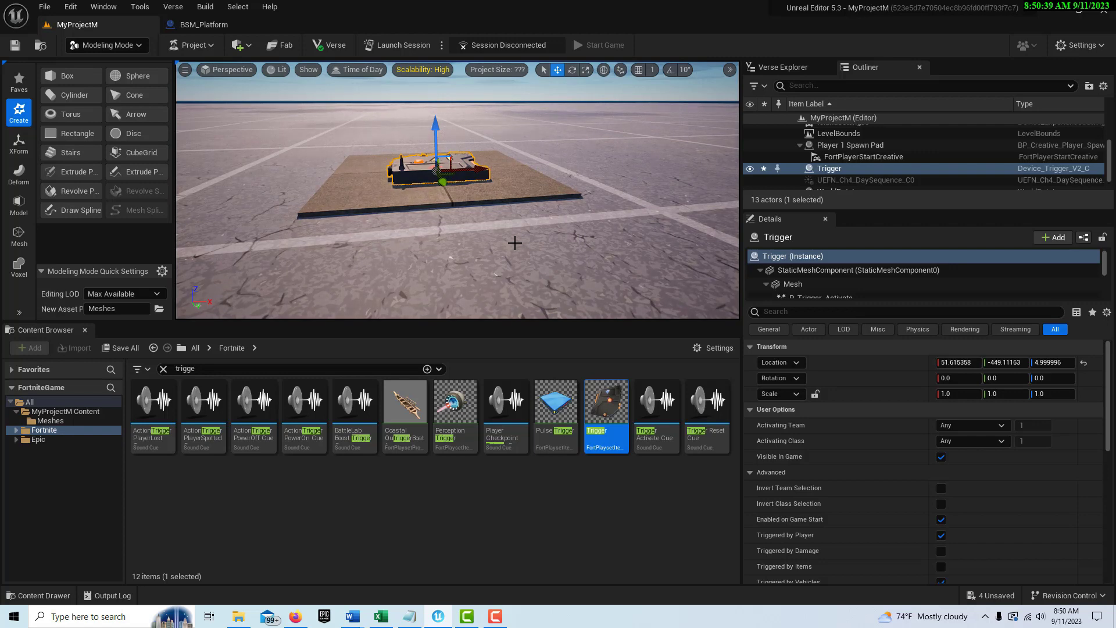
Step: Switch to Notepad to review the platform-moving Verse code in MovePlatform1.txt, and return to the Unreal Editor
mouse_move(413, 618)
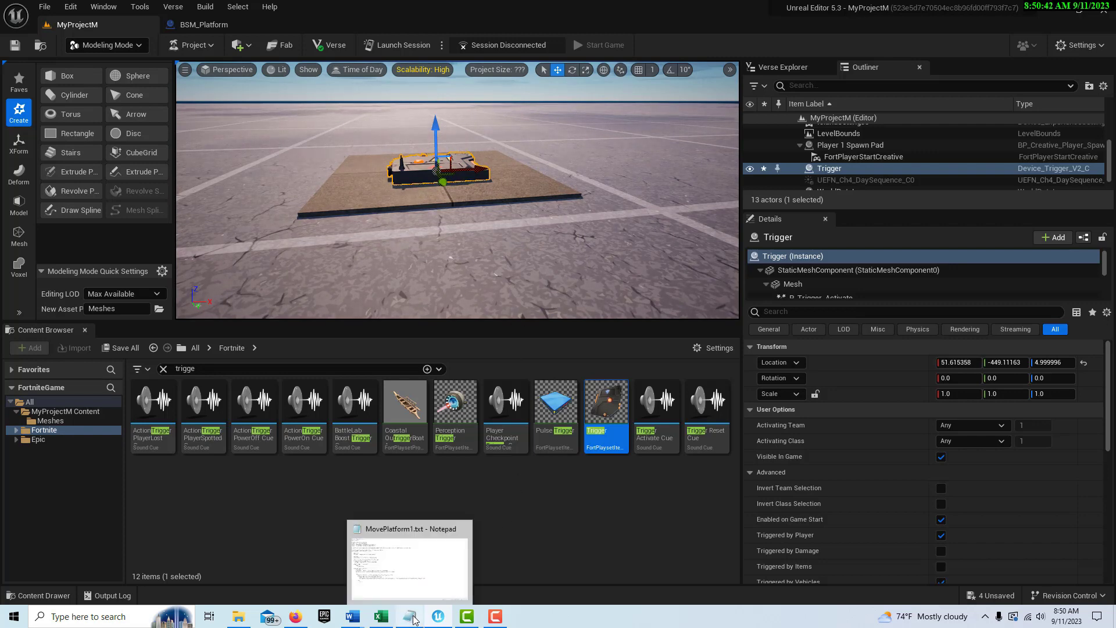
left_click(411, 616)
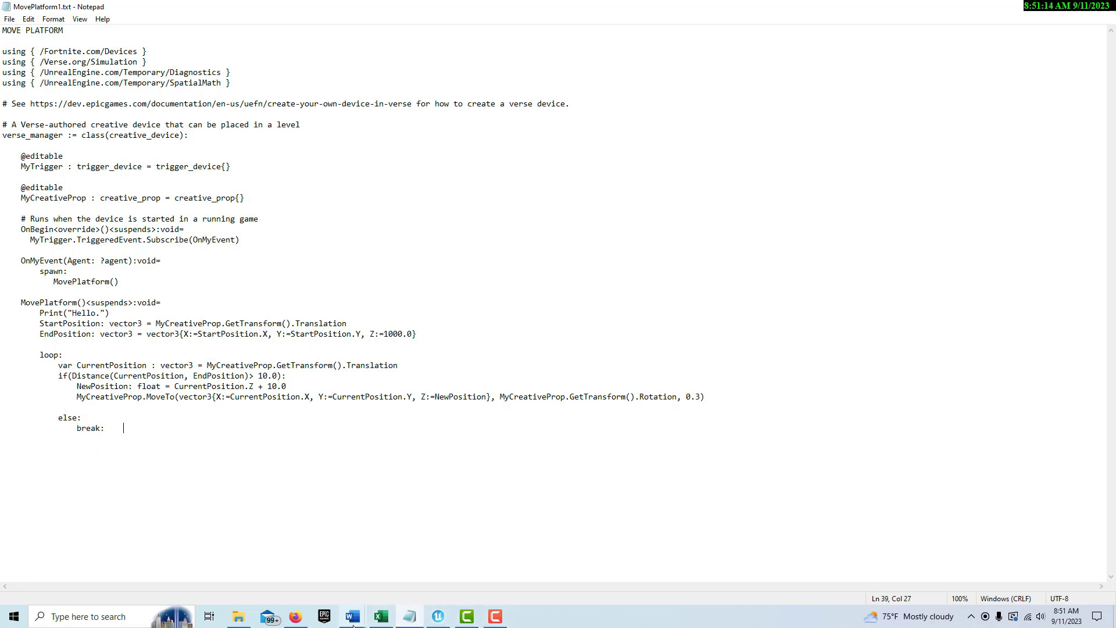
left_click(438, 616)
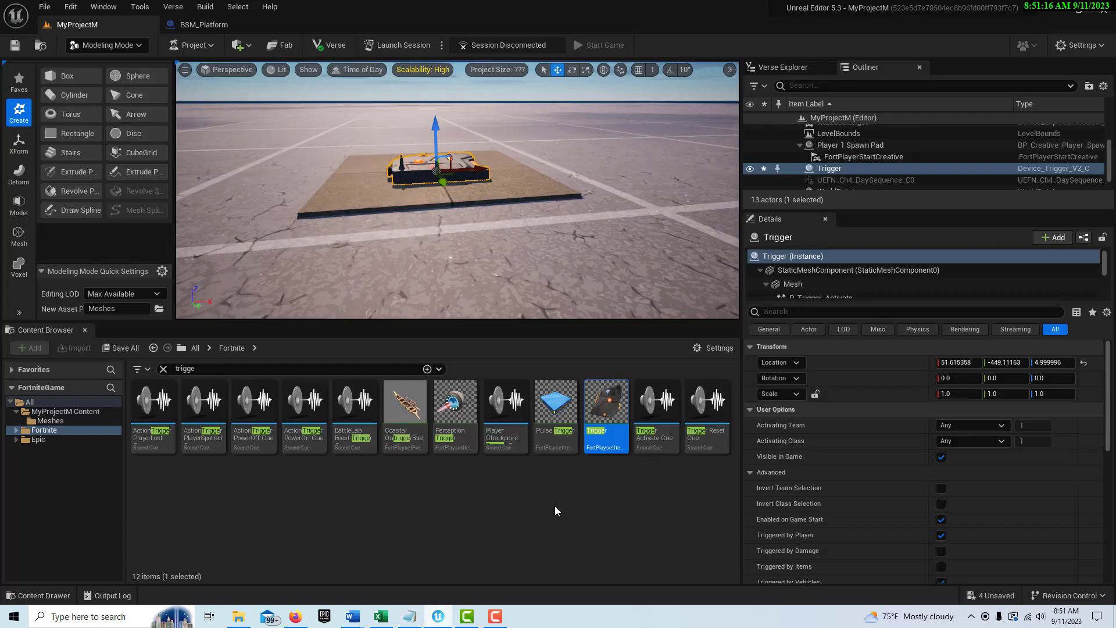
Step: Add a new Verse file to the MyProjectM project from the Verse Device template, with the device name verse_manager
left_click(52, 412)
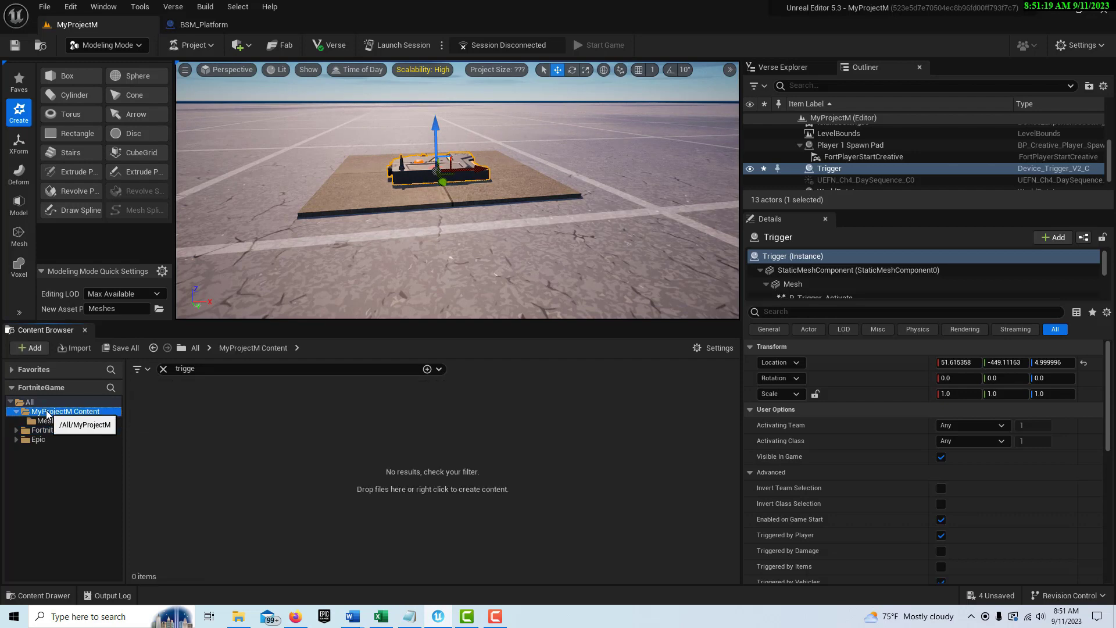
left_click(787, 69)
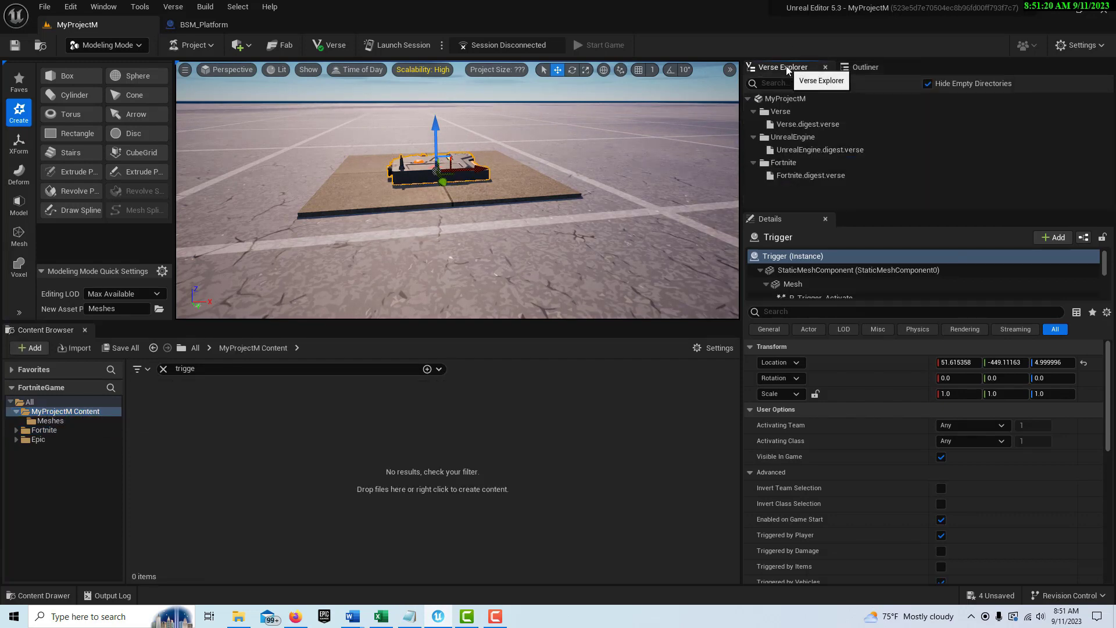
left_click(794, 100)
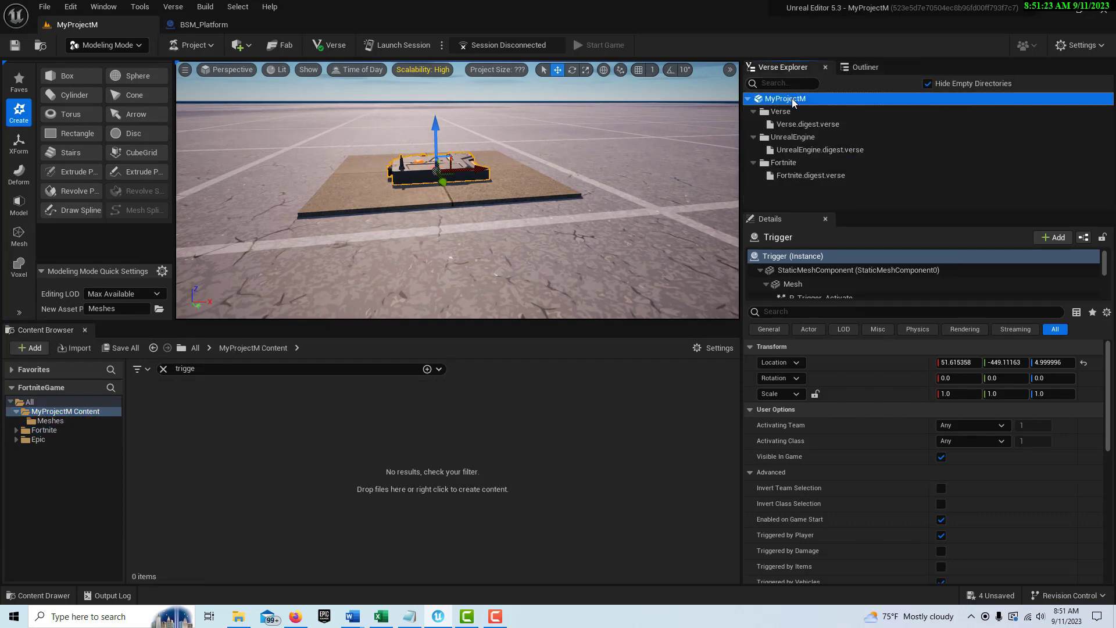
right_click(794, 99)
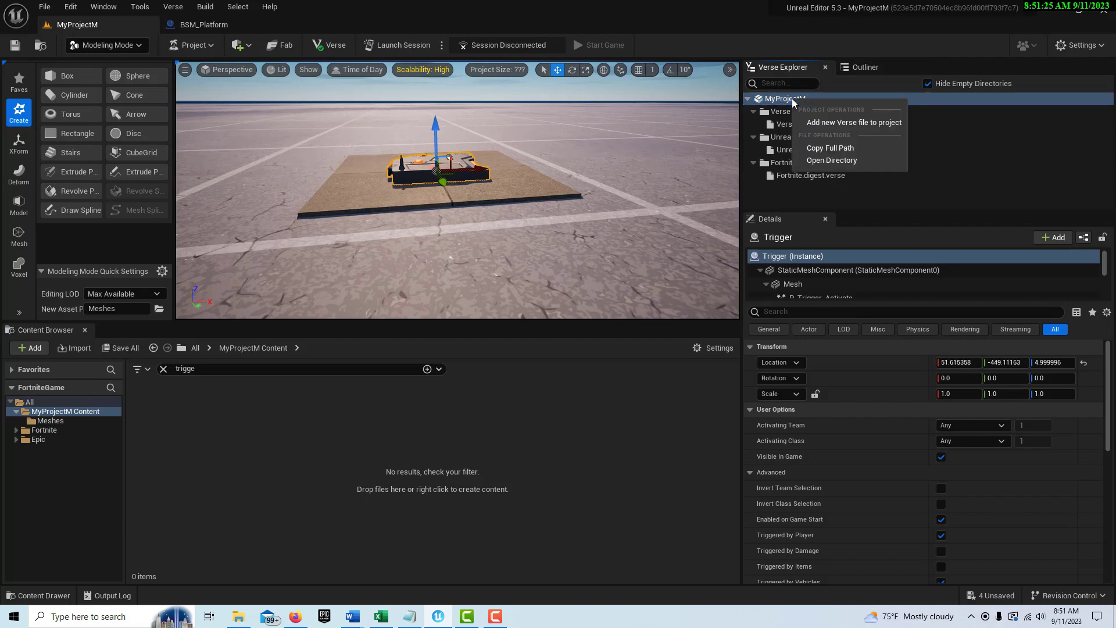
left_click(835, 129)
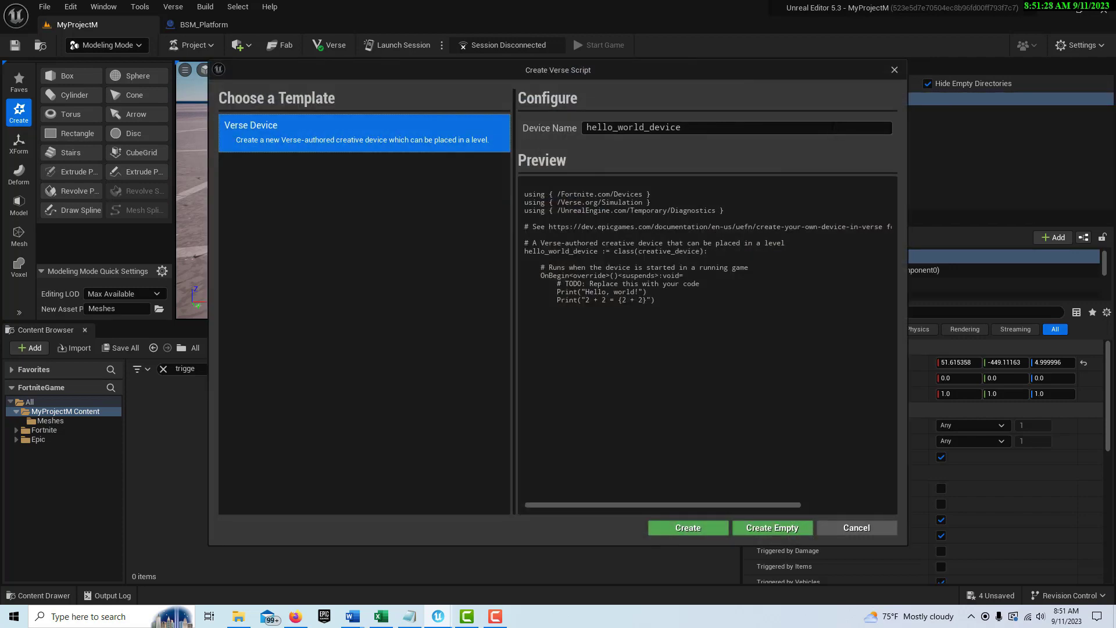
type("vers")
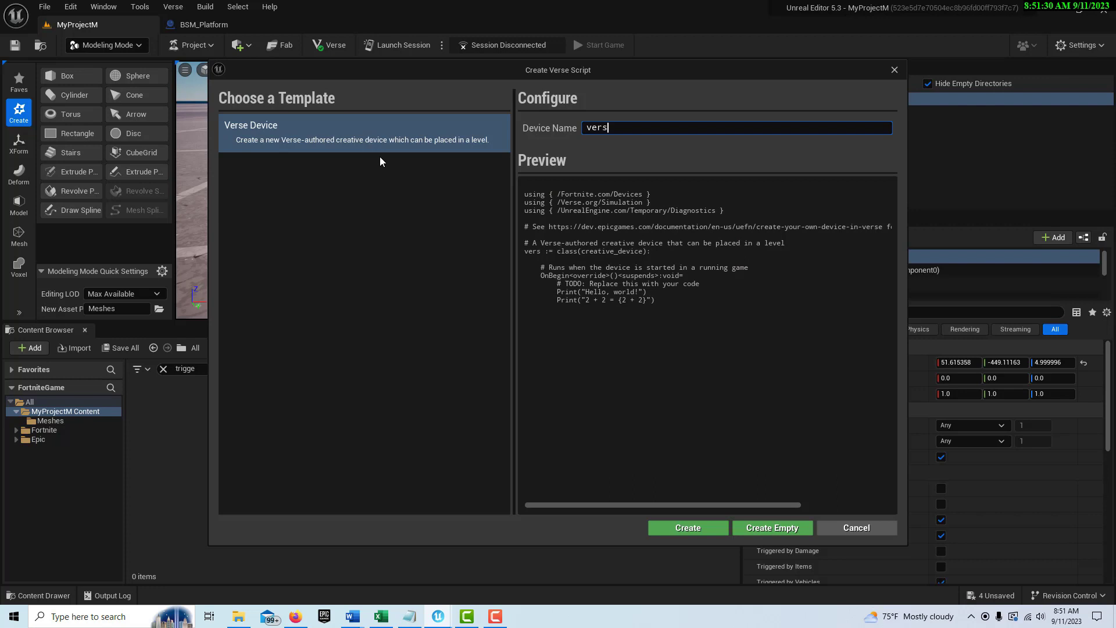
type("e_manager")
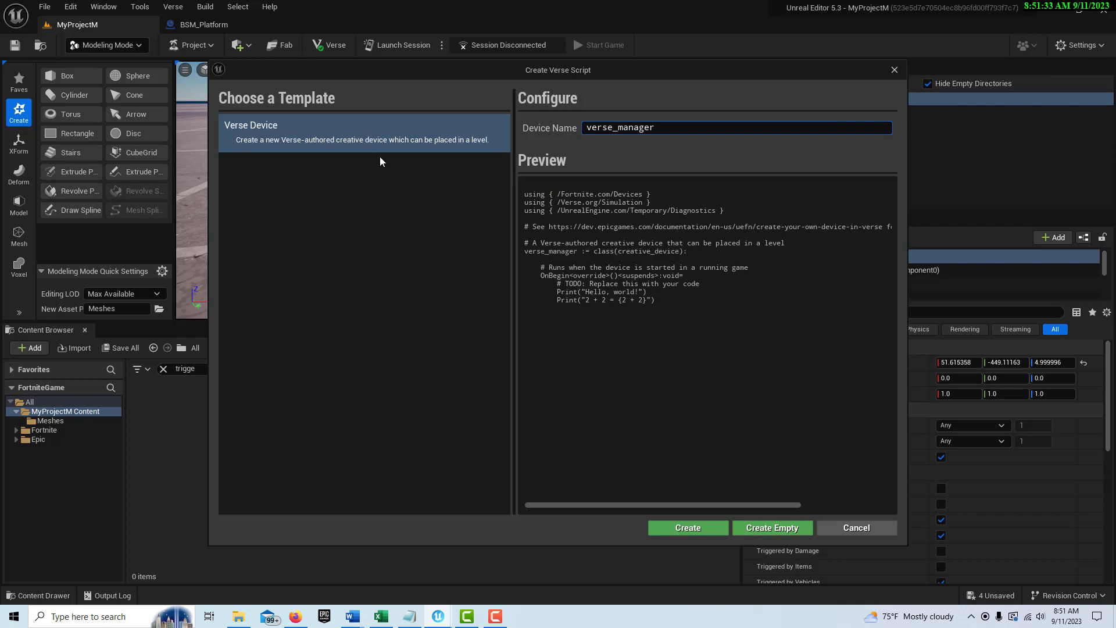
left_click(697, 531)
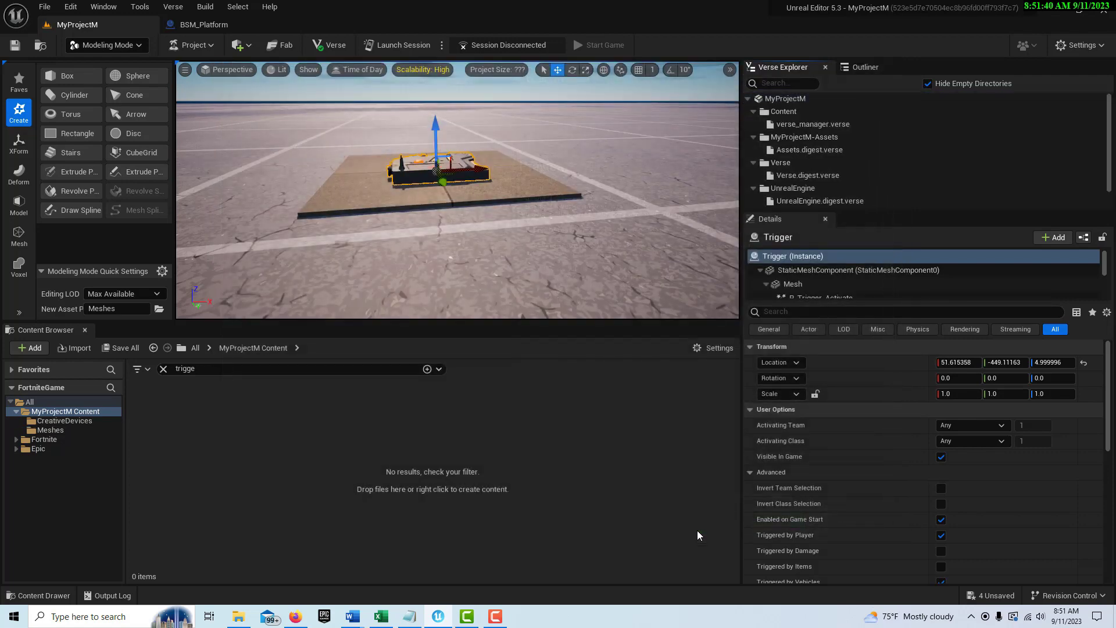
Step: Place the verse_manager device from the CreativeDevices folder into the level, on the open ground beside the platform
left_click(65, 420)
left_click(164, 368)
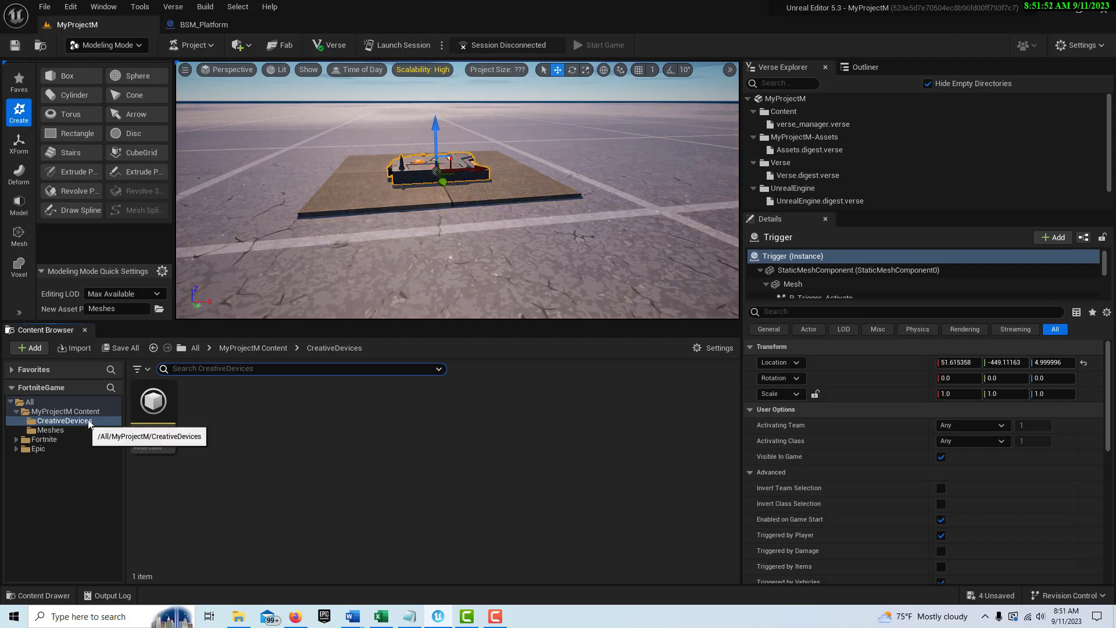
mouse_move(155, 413)
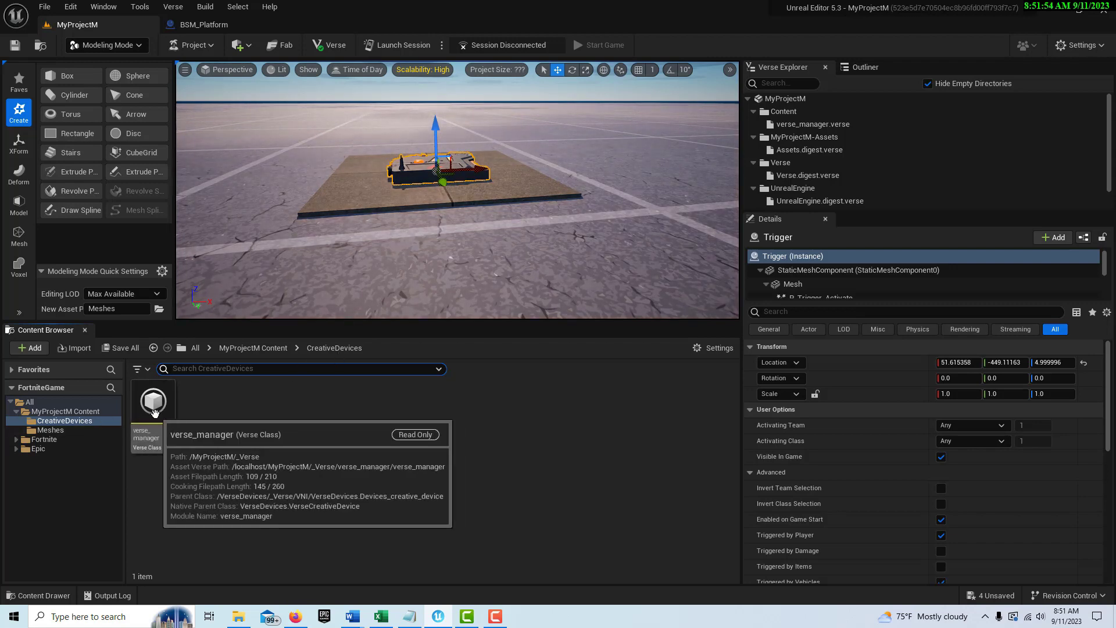
left_click_drag(154, 413, 590, 262)
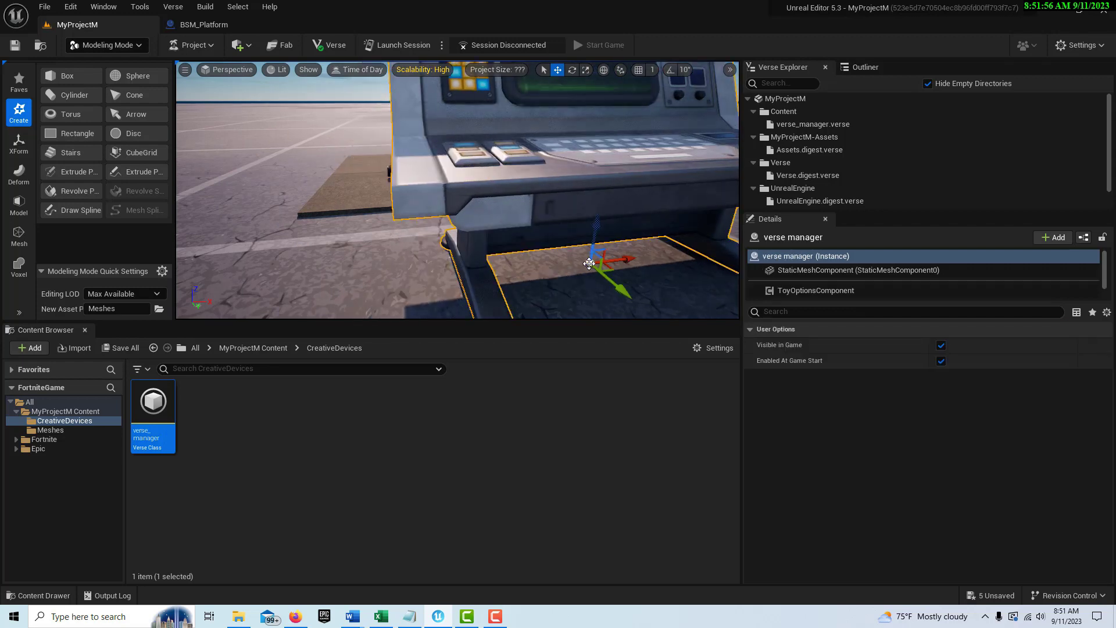
scroll(589, 263, "down", 5)
left_click_drag(489, 221, 647, 189)
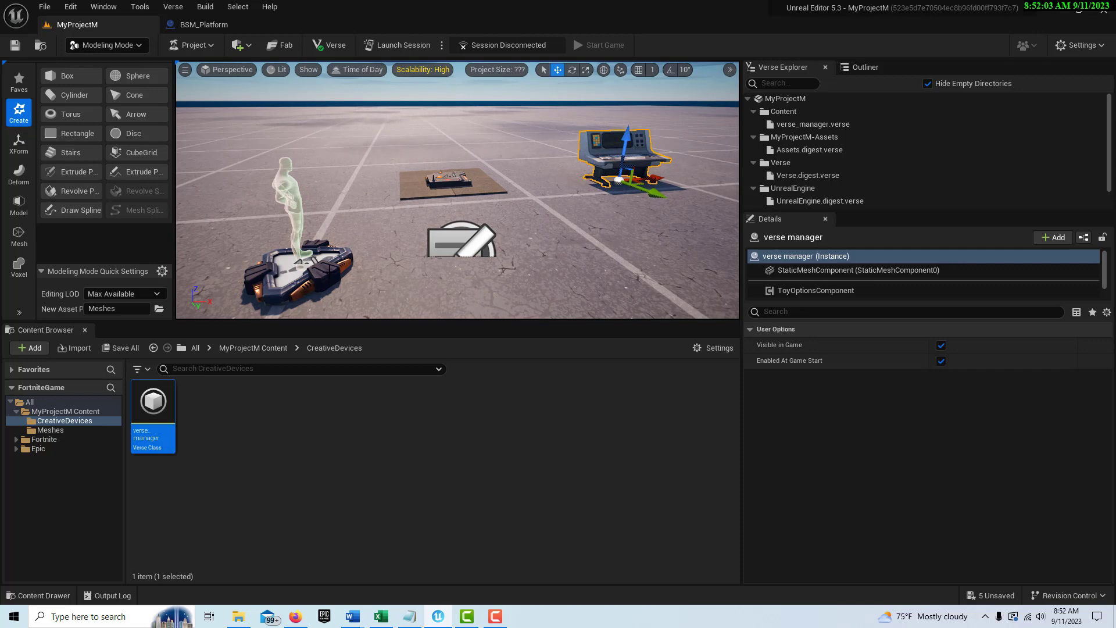
Step: Open the verse_manager script in Visual Studio Code and clear all of its template code
double_click(162, 404)
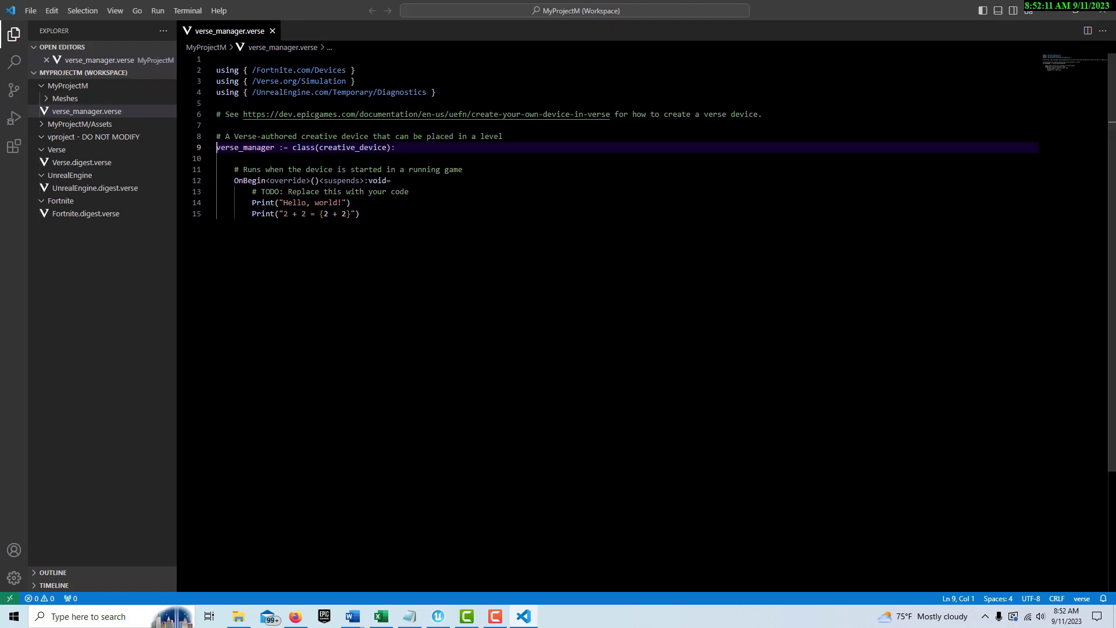
key("ctrl+a")
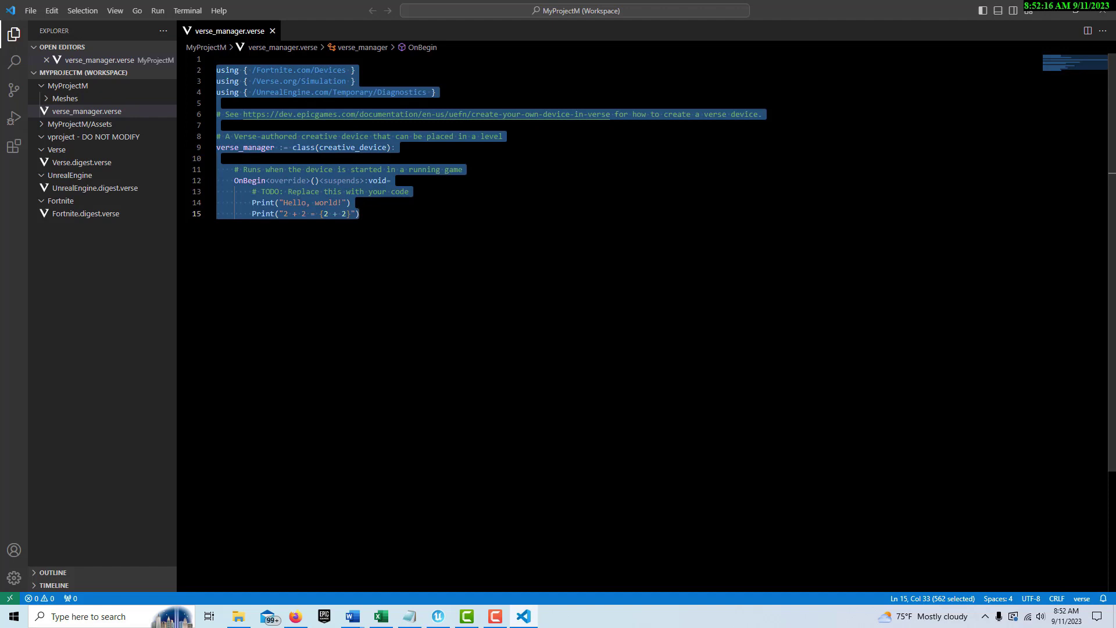
key("Return")
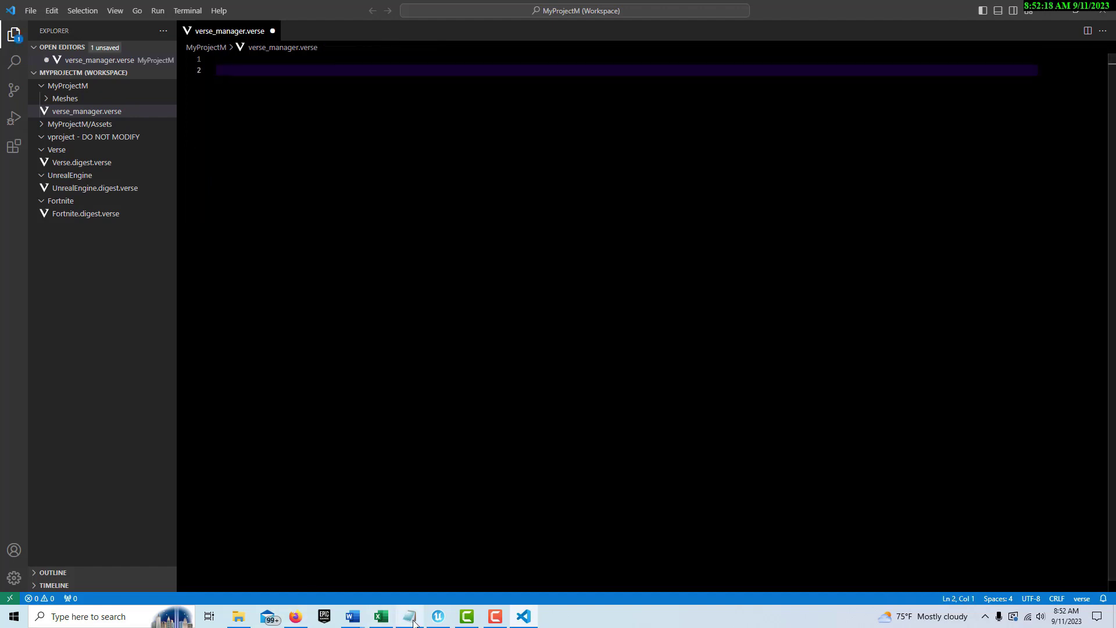
Step: Copy the Verse code below the MOVE PLATFORM heading in Notepad's MovePlatform1.txt and paste it into verse_manager.verse in Visual Studio Code
left_click(411, 618)
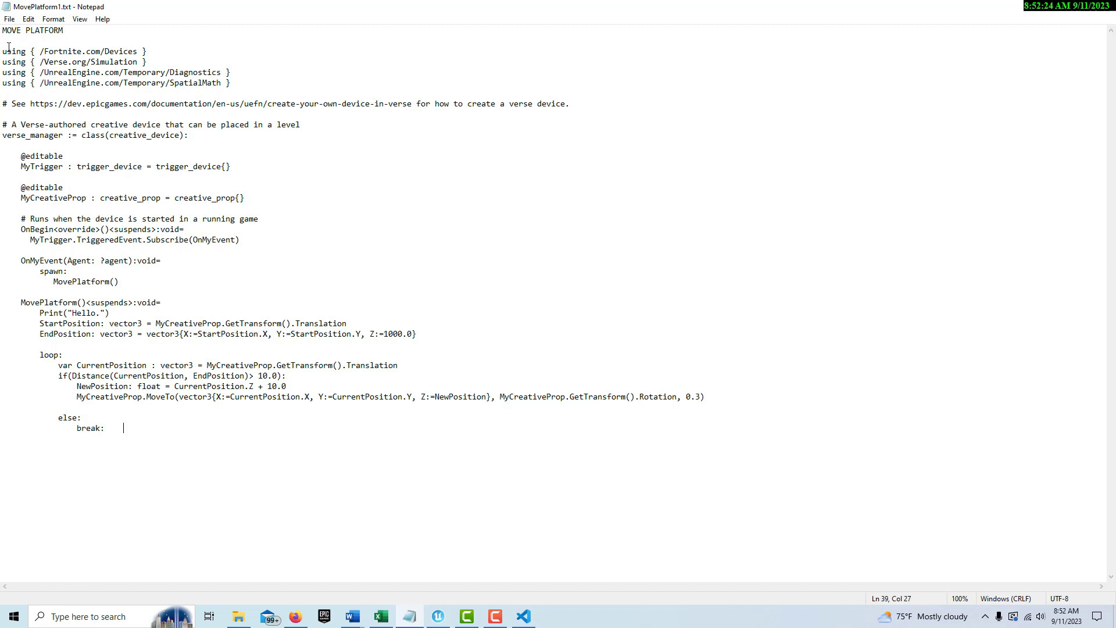
left_click_drag(3, 50, 164, 488)
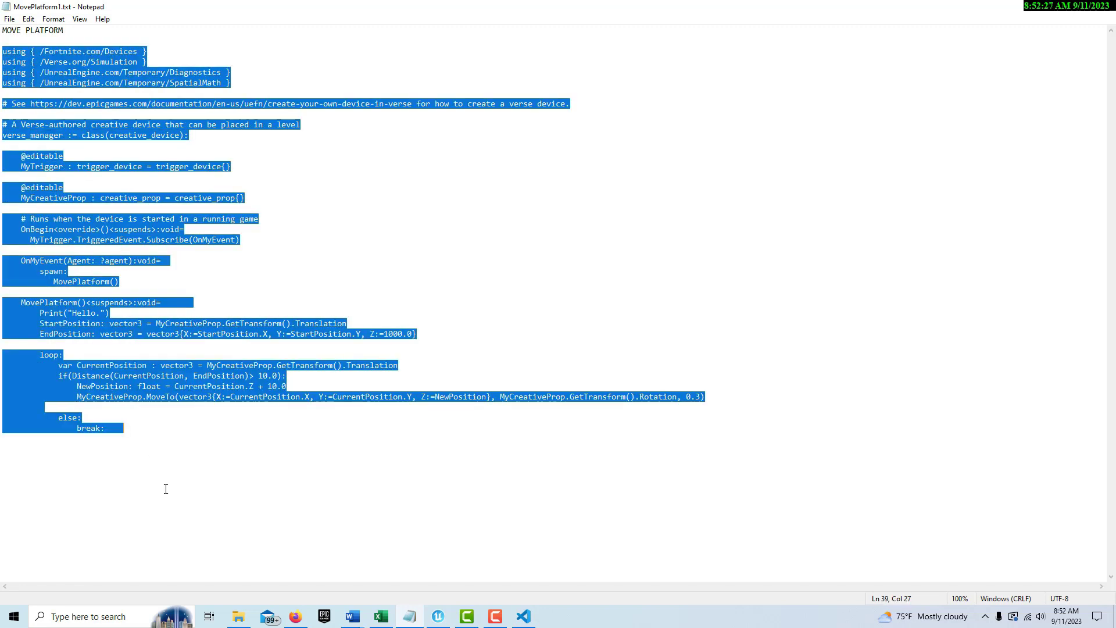
right_click(66, 305)
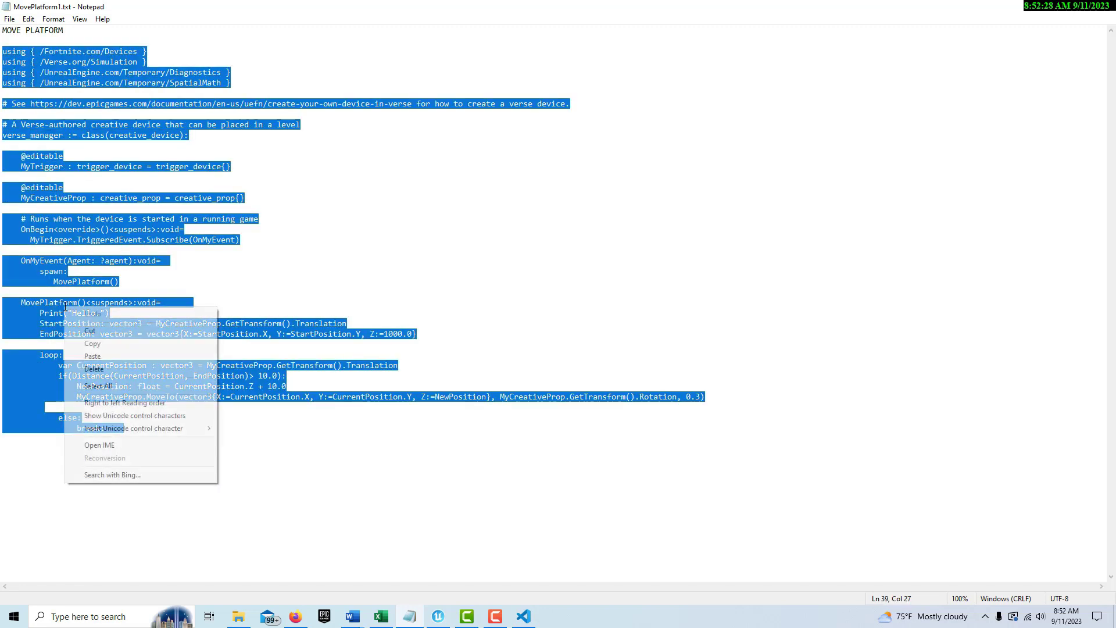
left_click(103, 343)
left_click(1051, 12)
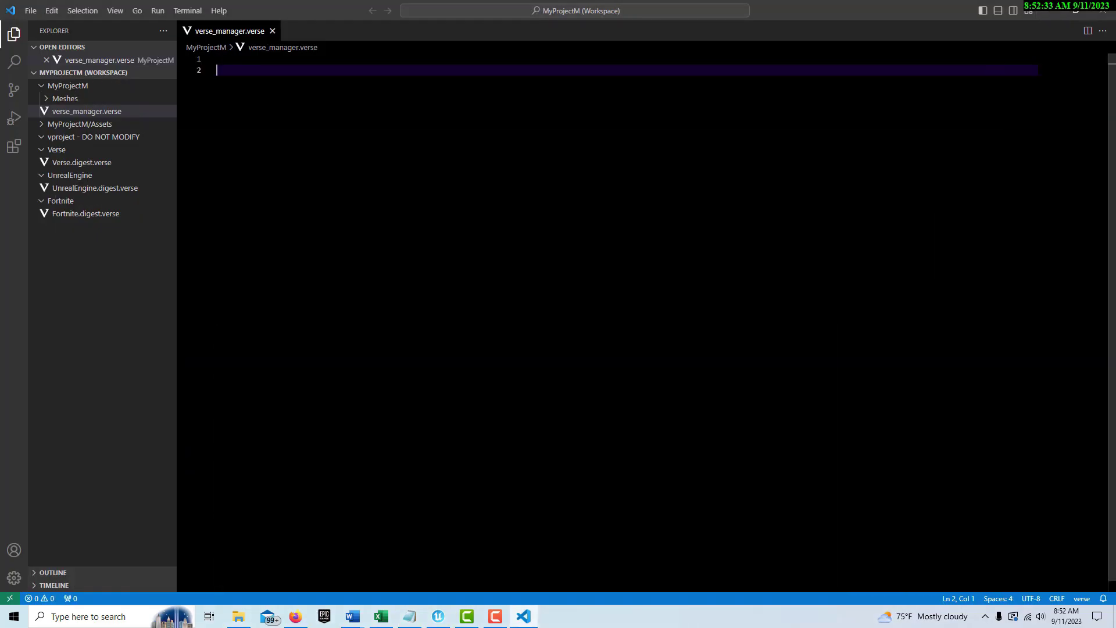
key("ctrl+v")
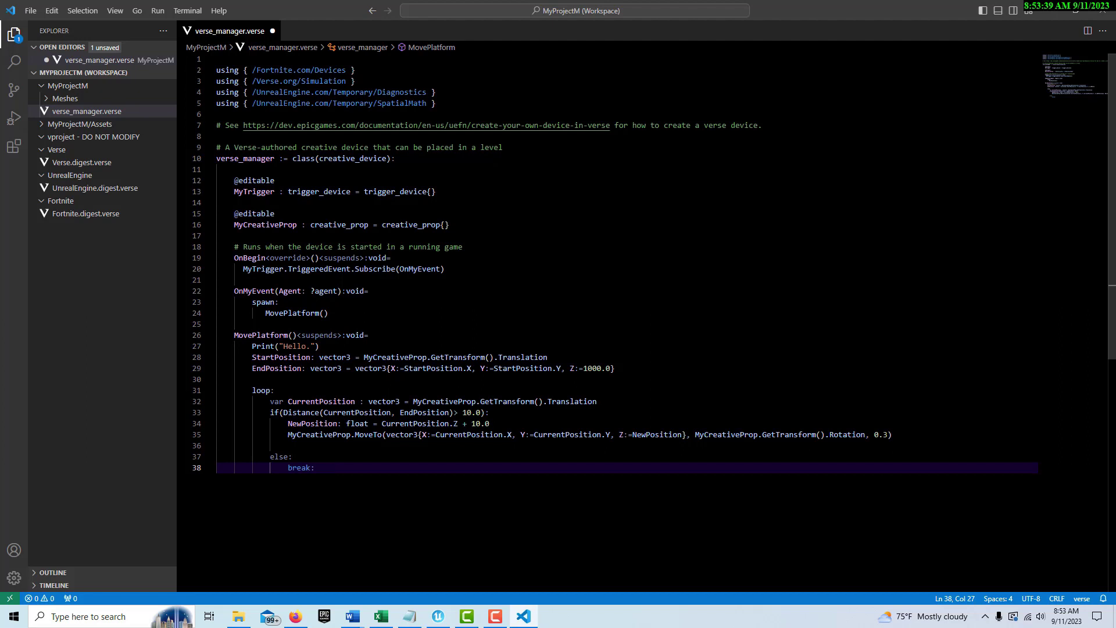
Step: Review the MyTrigger declaration, the distance check in the loop and the trigger event subscription in verse_manager.verse
left_click_drag(279, 191, 435, 191)
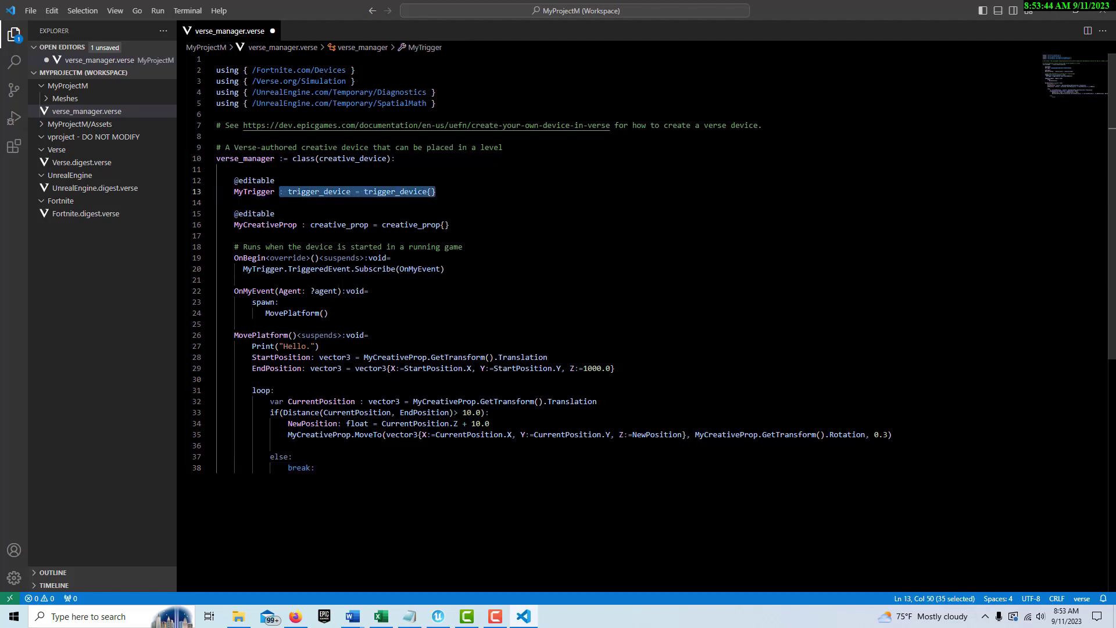
left_click(243, 192)
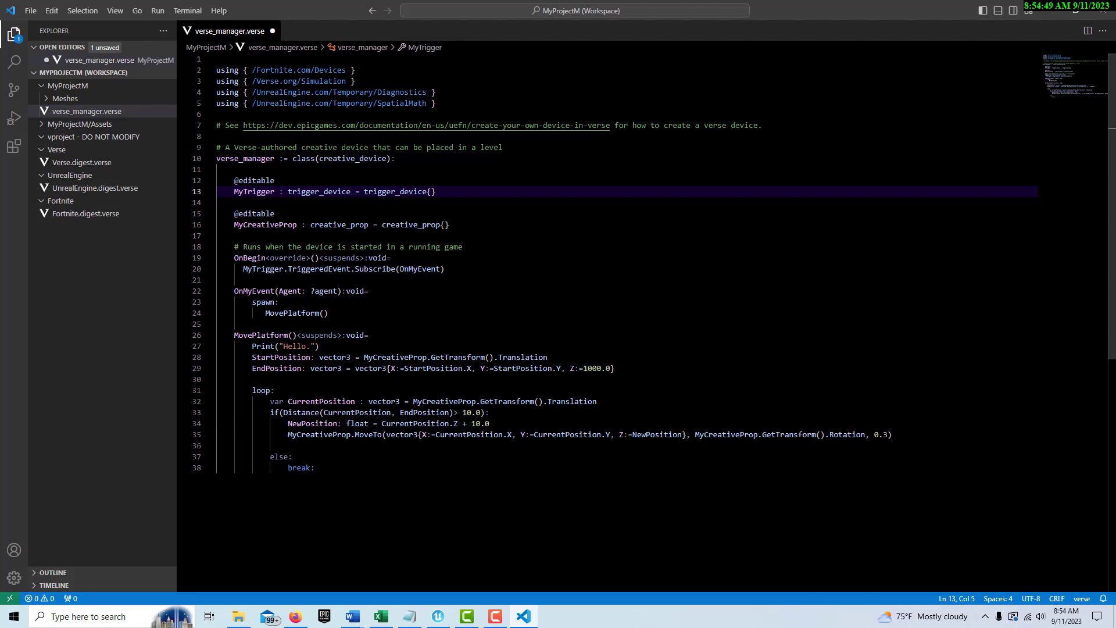
mouse_move(349, 412)
mouse_move(425, 412)
mouse_move(254, 269)
Step: Switch to the Unreal Editor and build the Verse code
left_click(434, 621)
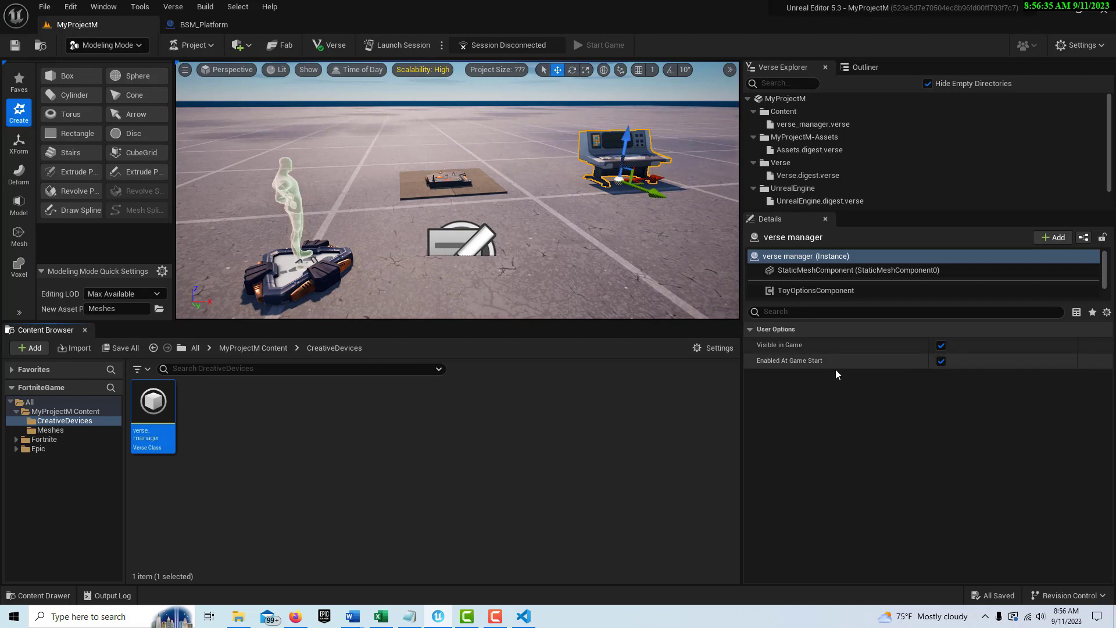
left_click(173, 6)
left_click(213, 38)
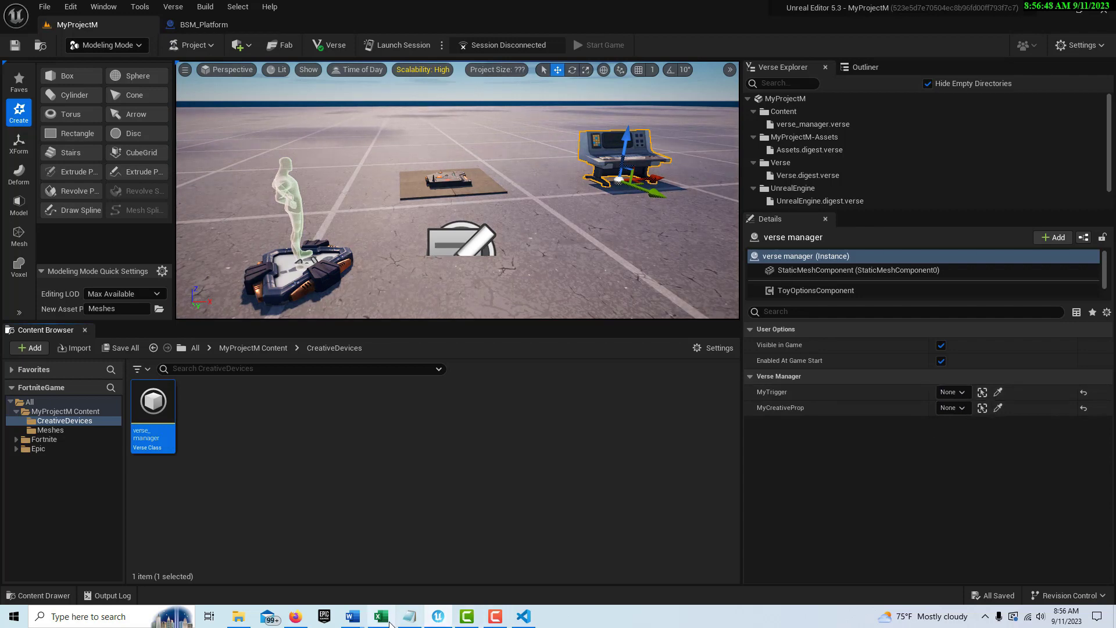
mouse_move(444, 620)
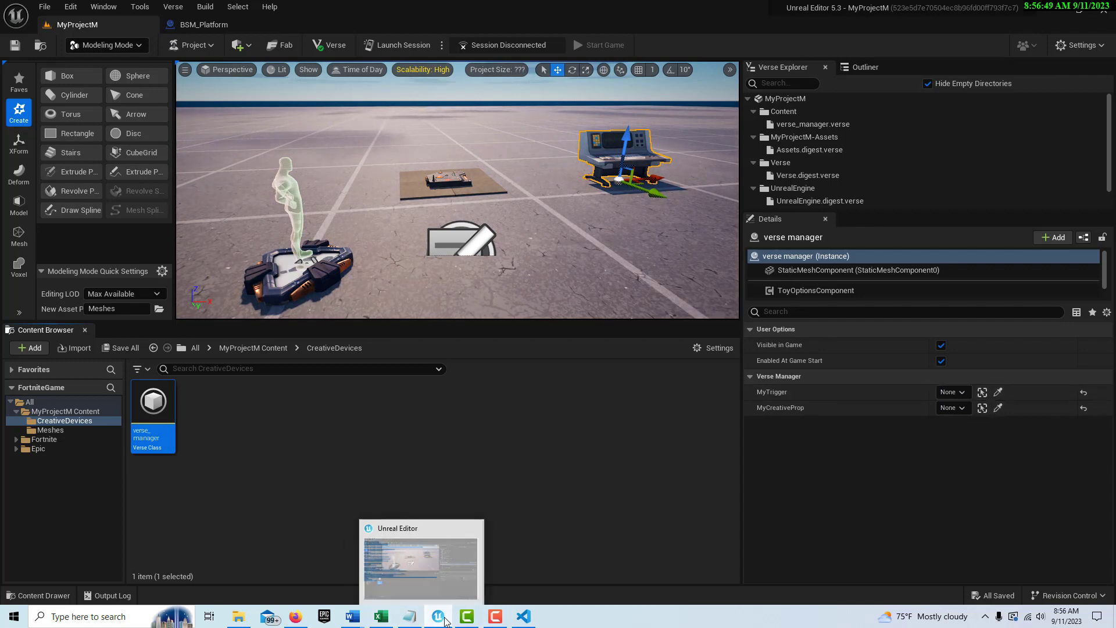
Step: Check the editable variables in the Verse script, and in the Unreal Editor assign Trigger to MyTrigger and BSM Platform to MyCreativeProp
left_click(524, 616)
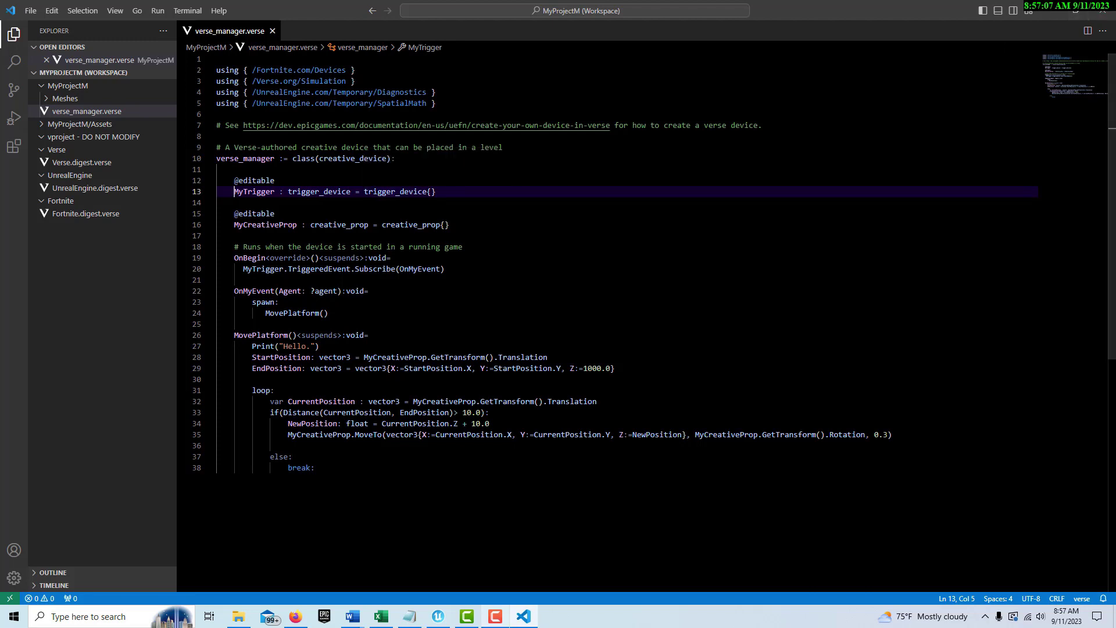
left_click(441, 618)
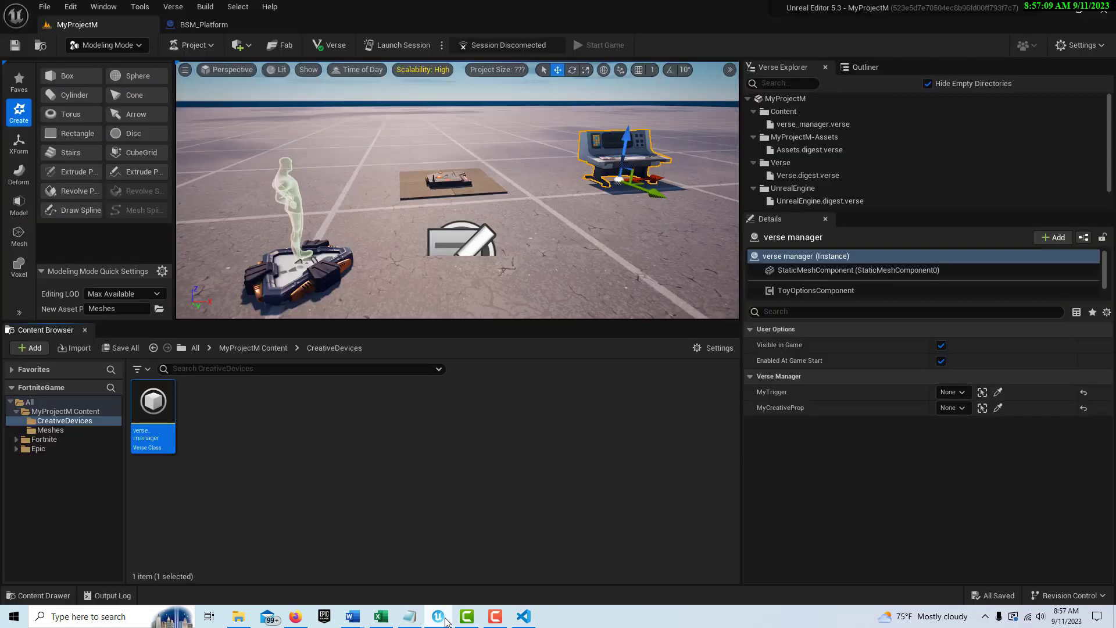
left_click(961, 394)
left_click(940, 261)
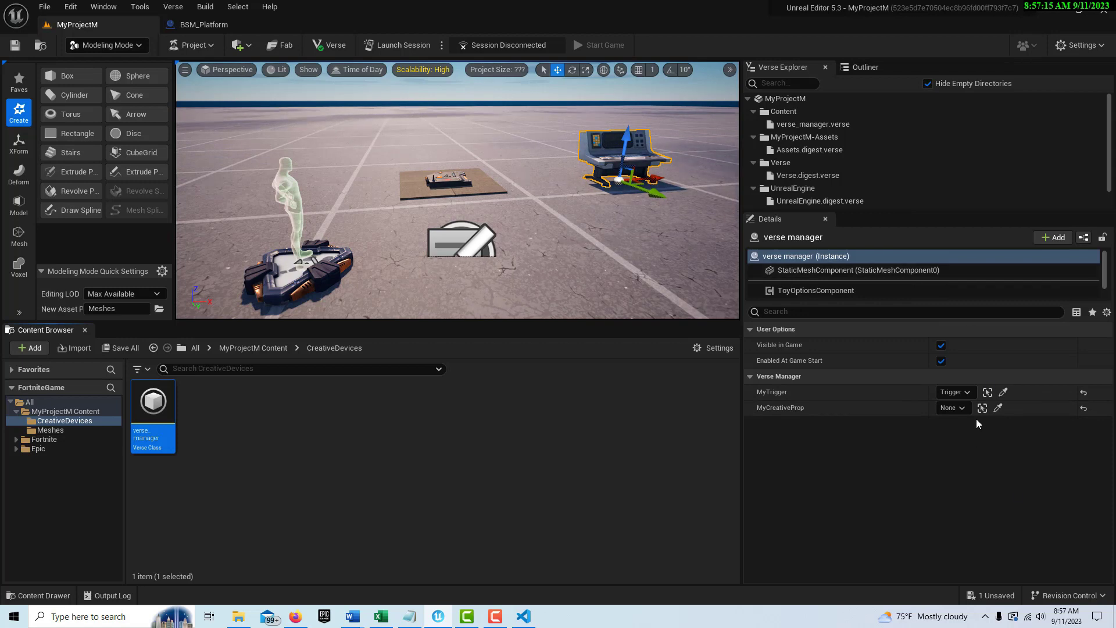
left_click(962, 408)
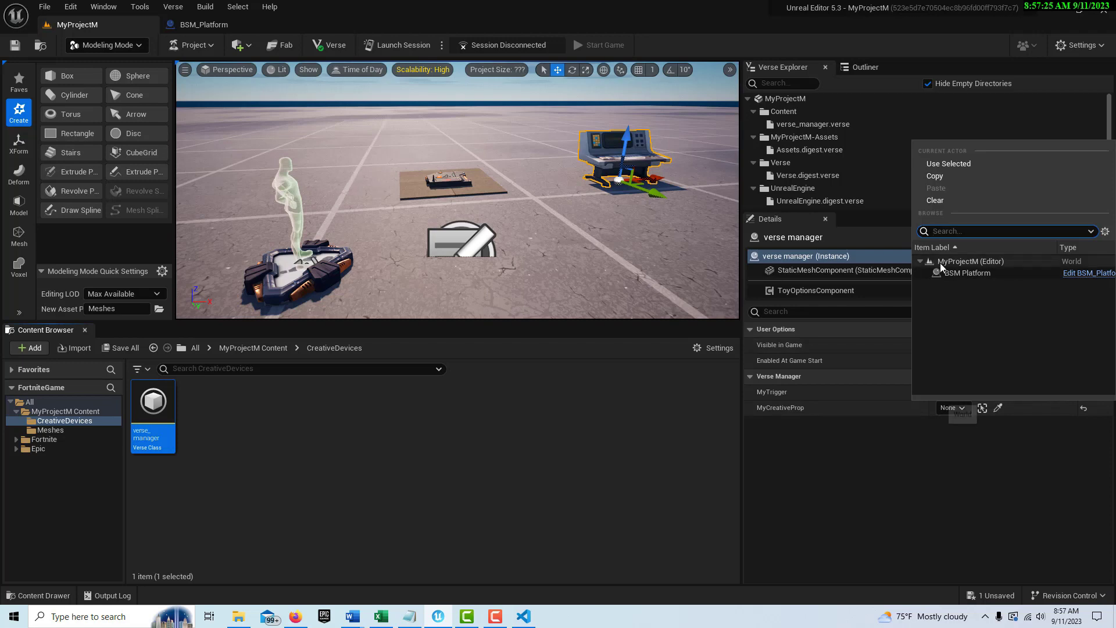
left_click(965, 275)
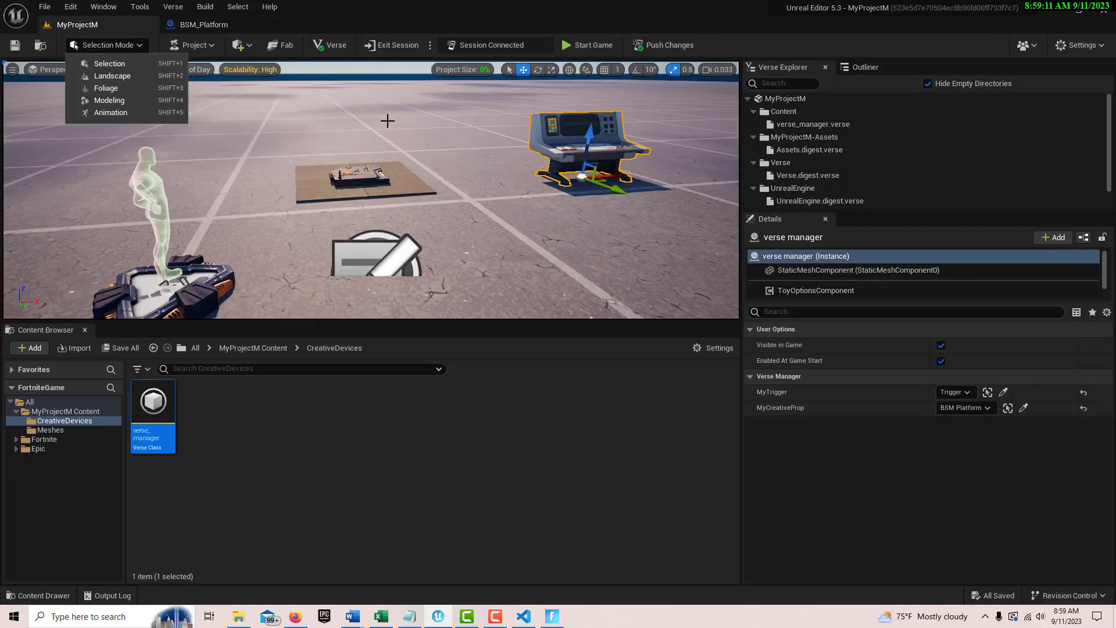
left_click(208, 87)
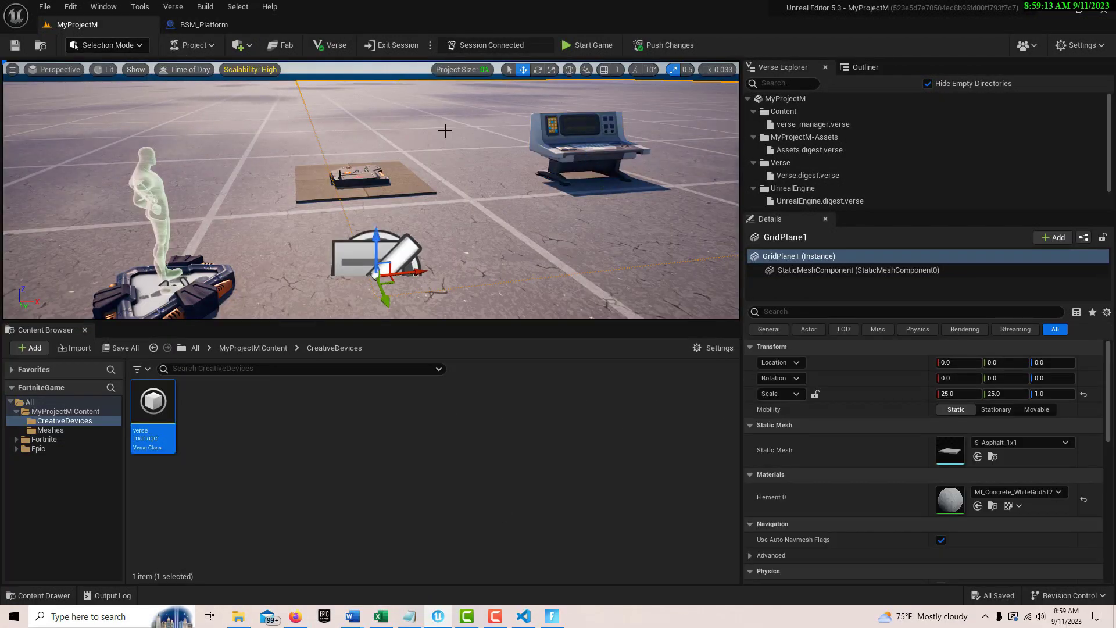
left_click(140, 49)
left_click(247, 116)
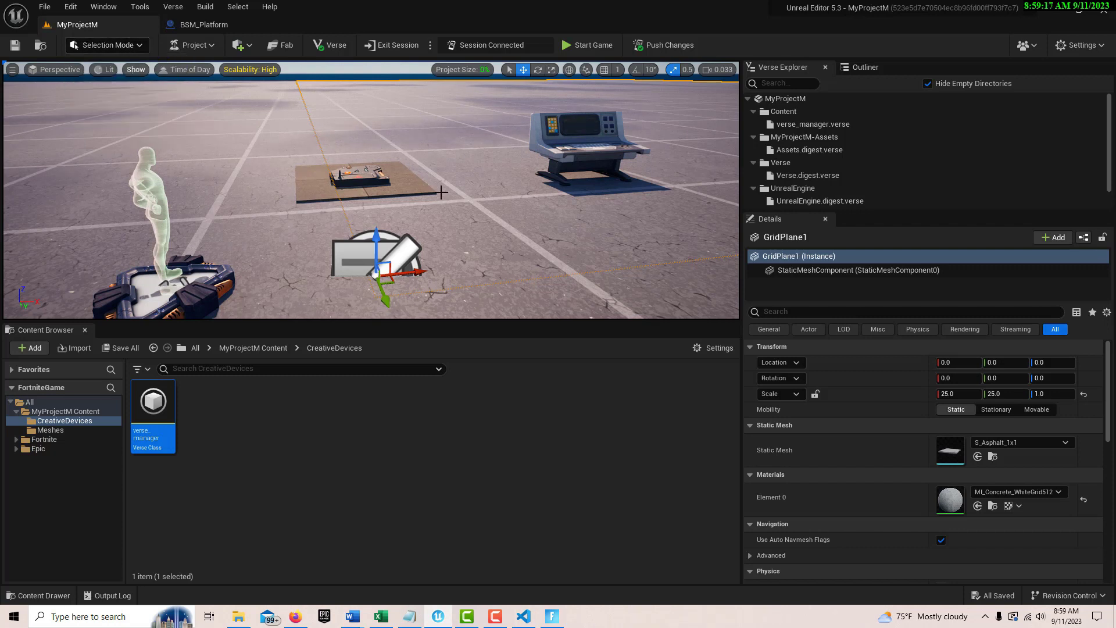
Step: Switch to the Fortnite client, start the game, and run the character toward the trigger on the platform
left_click(552, 617)
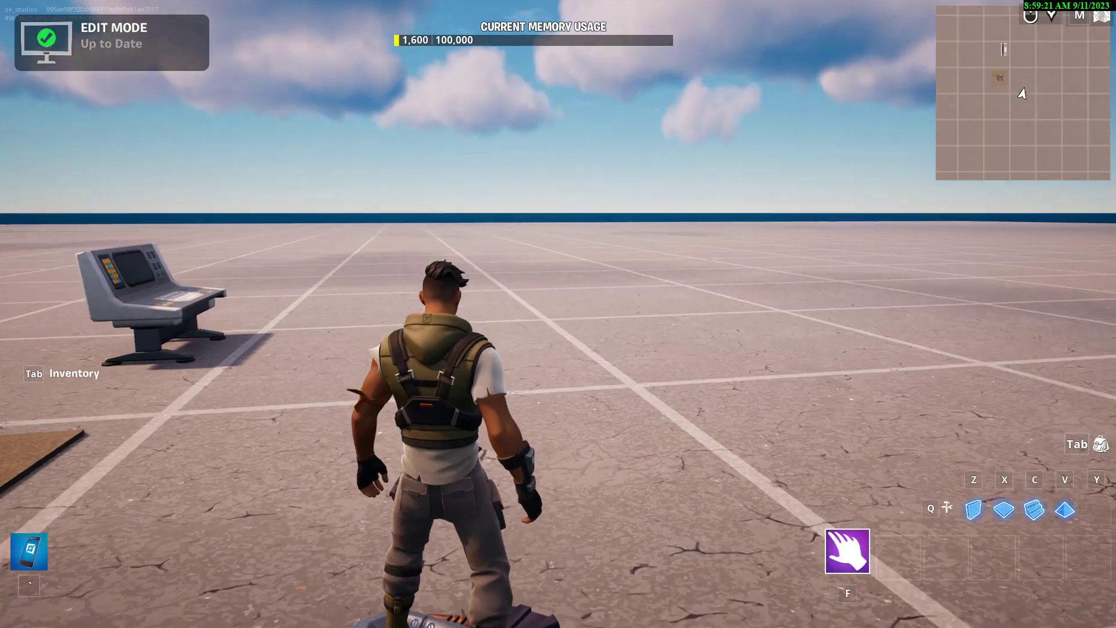
key("Escape")
left_click(294, 416)
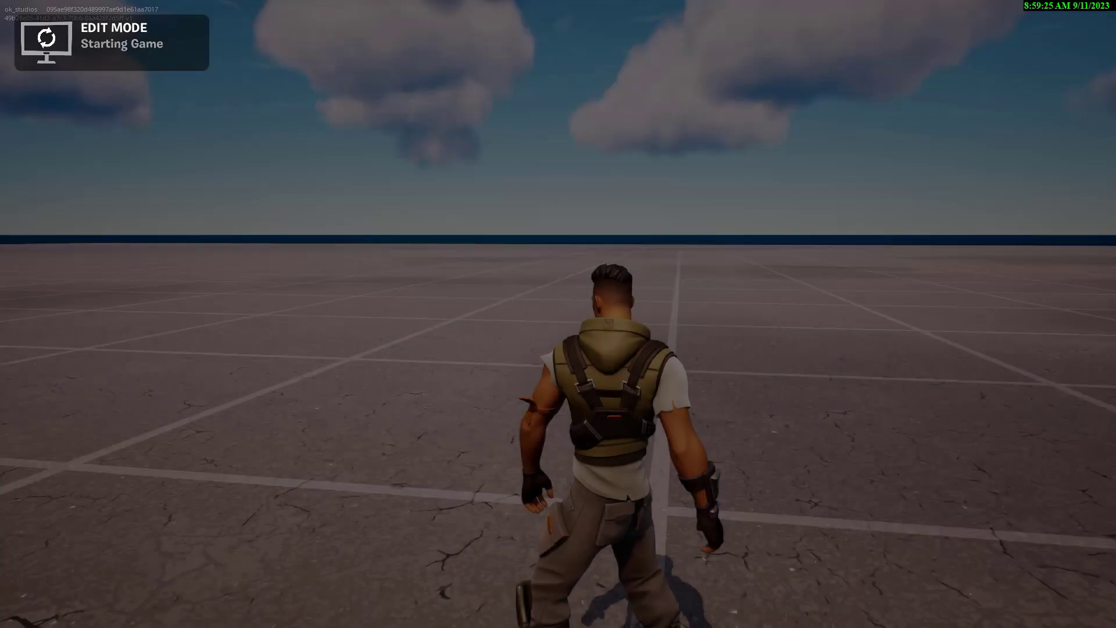
key("w")
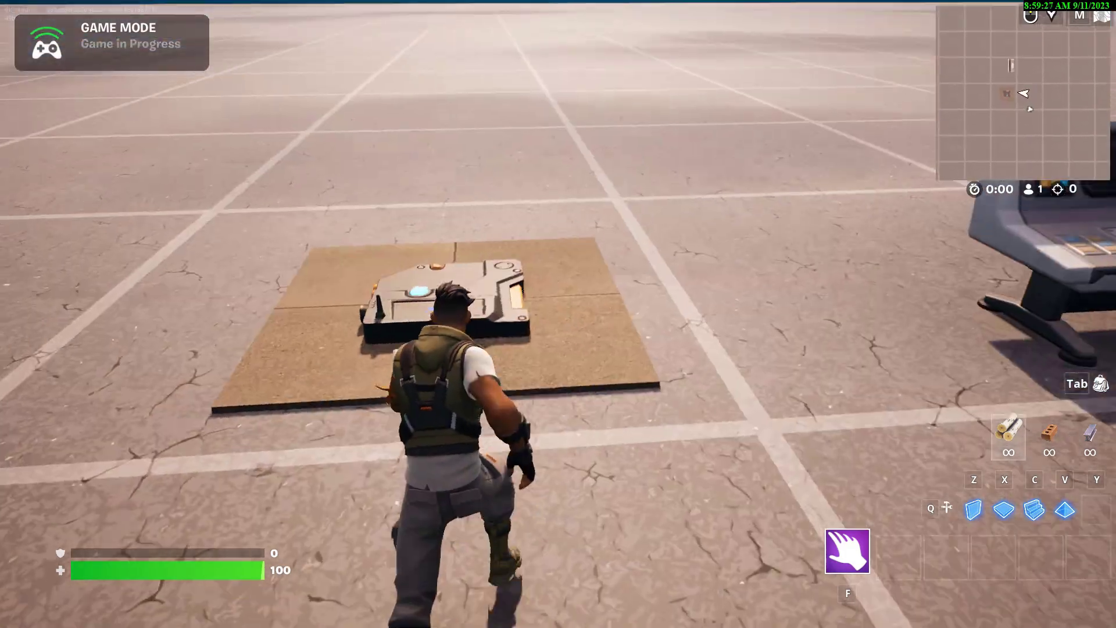